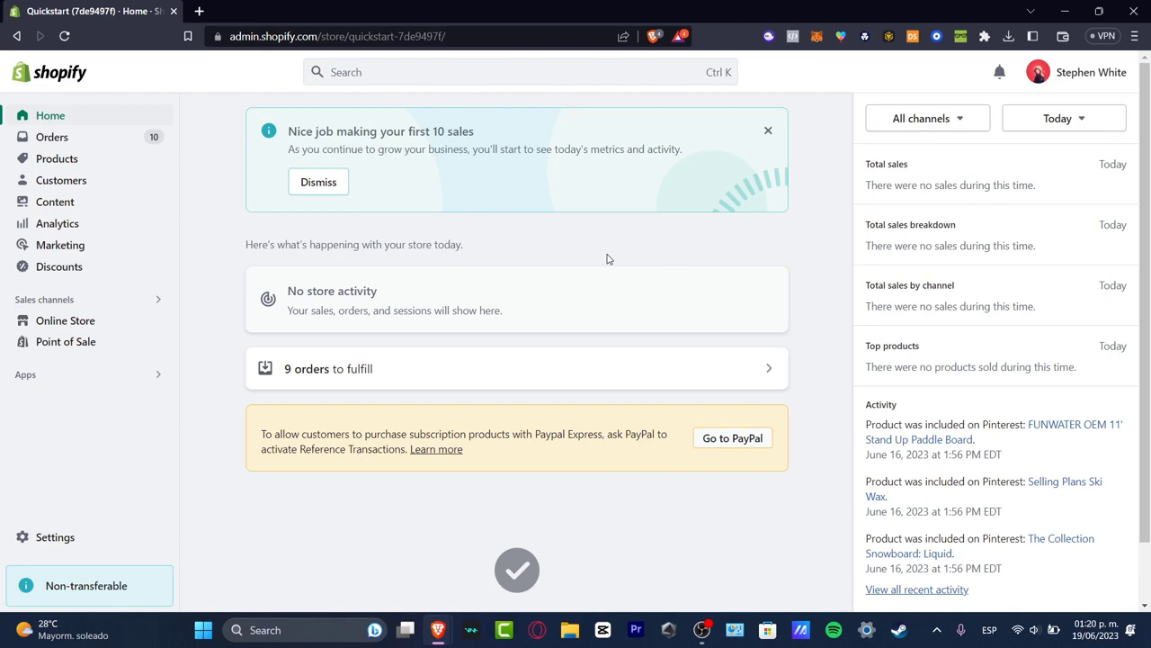
Bring up the apps finder showing the installed Dropshipping-Alibaba Official and Geolocation apps.
click(126, 380)
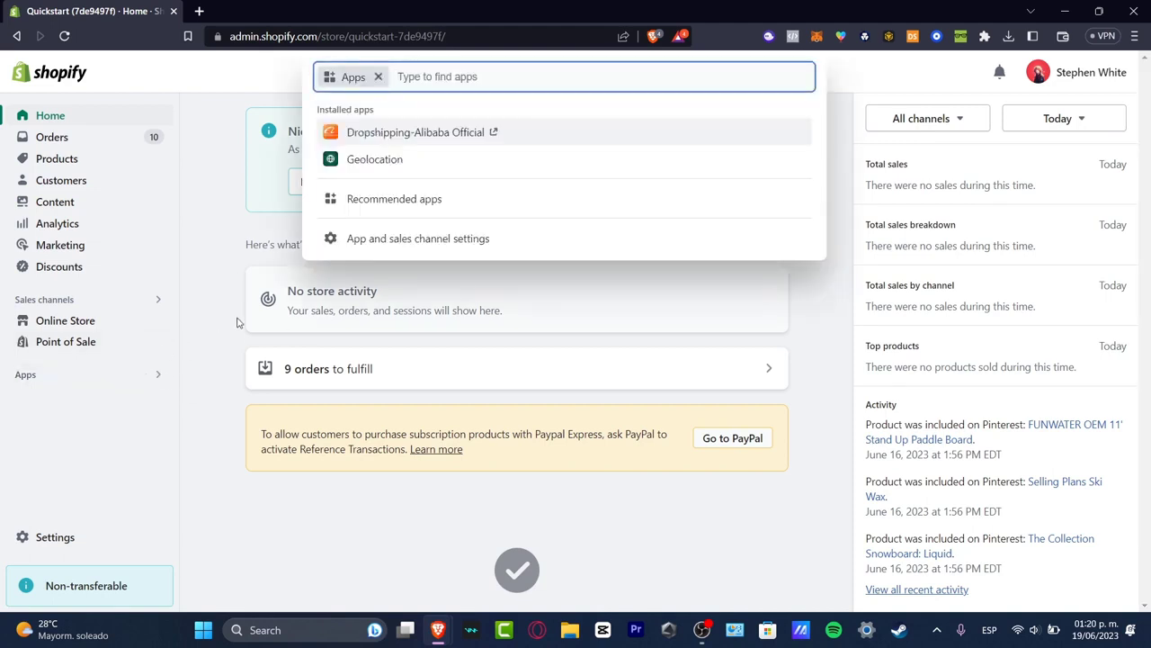
Go to App and sales channel settings to reach the Shopify App Store.
click(423, 238)
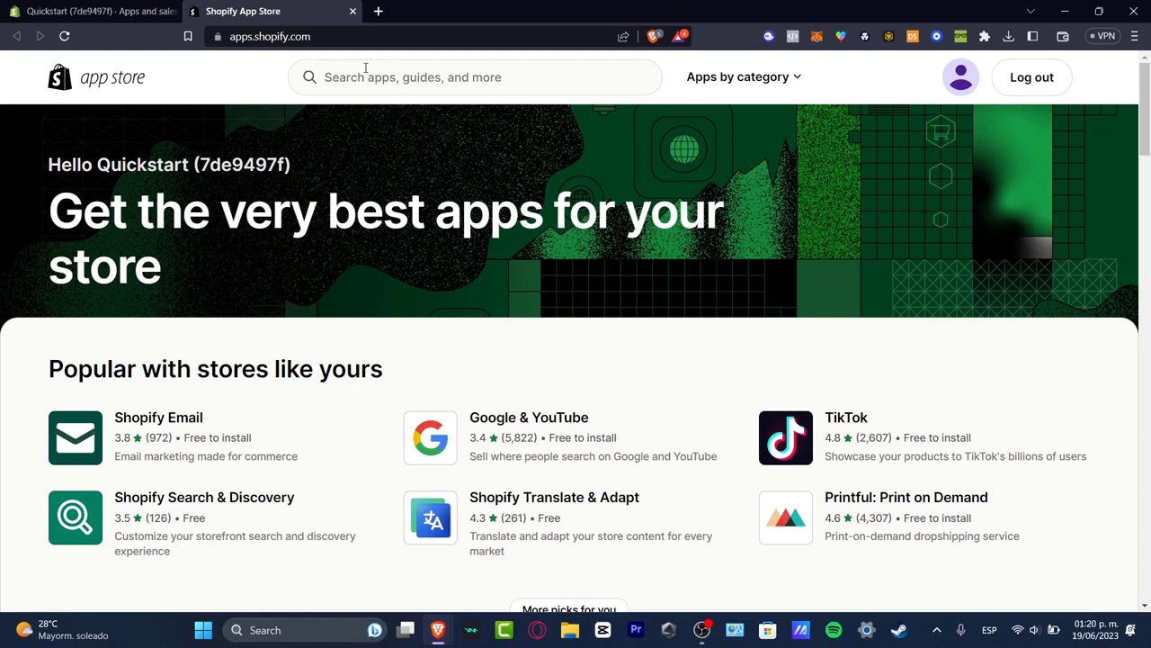
Search the App Store for 'cj dropshipping' and look over the 243 results.
click(366, 67)
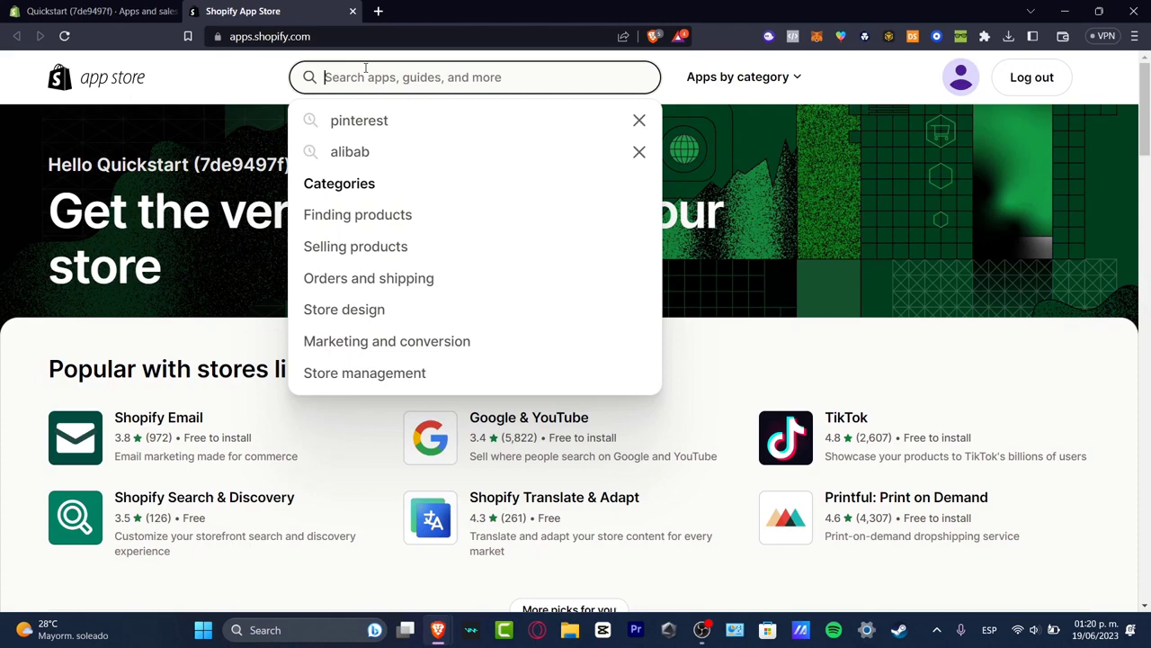
text(cj)
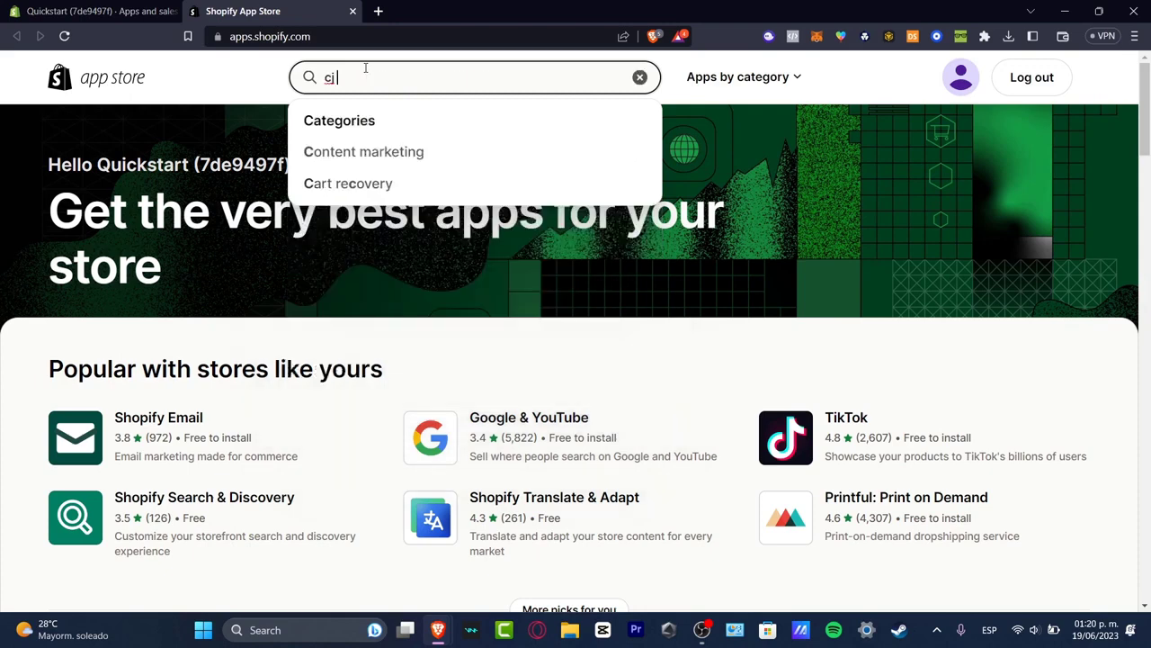
text( dropshipping)
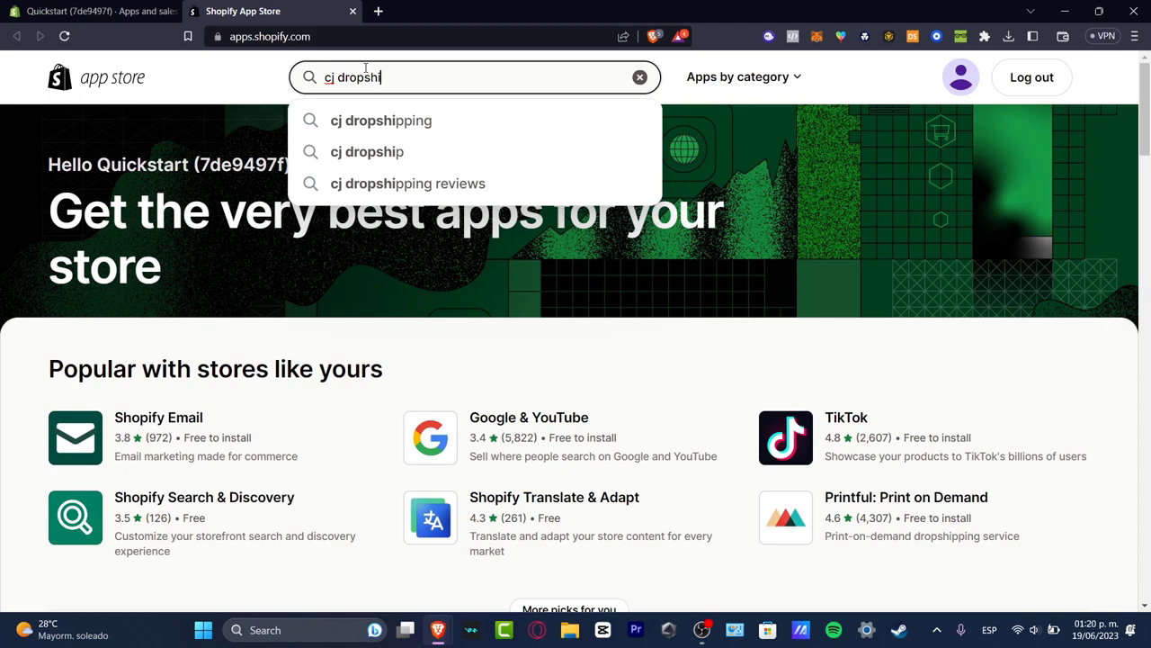
key(Return)
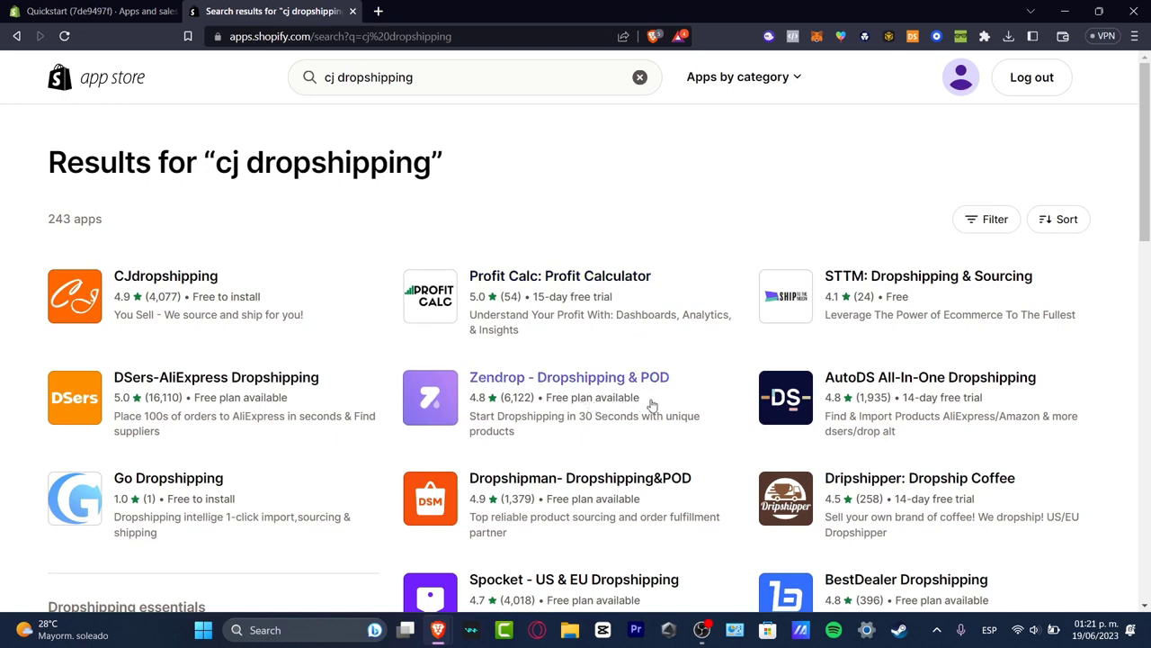
scroll(652, 405, down, 5)
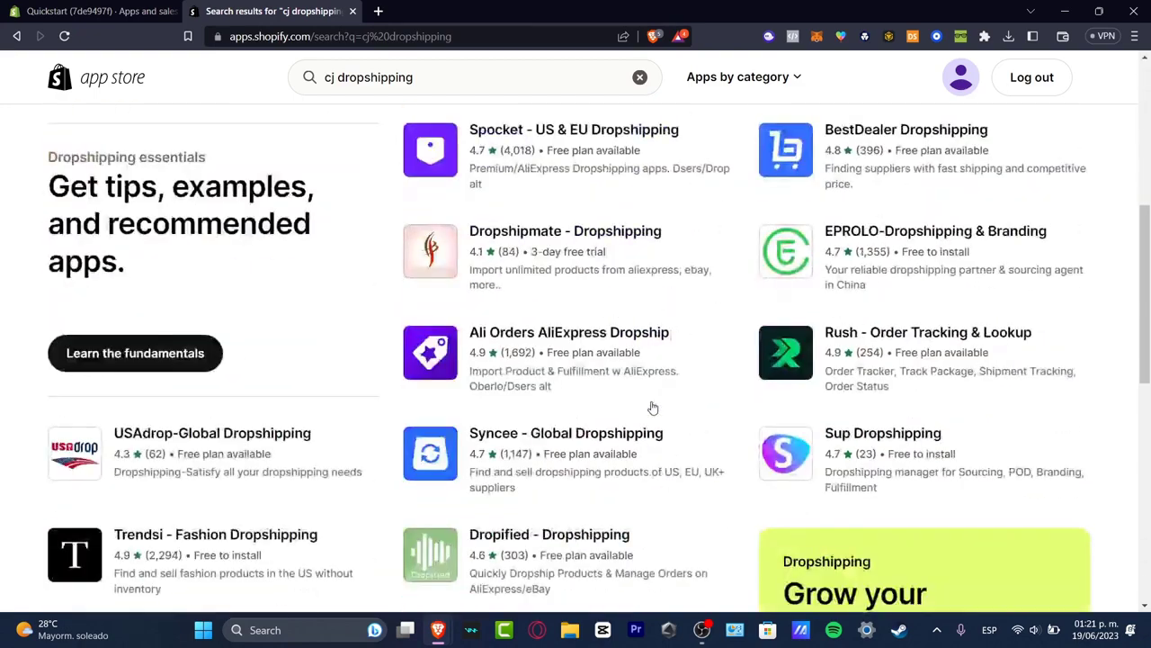
scroll(652, 406, up, 5)
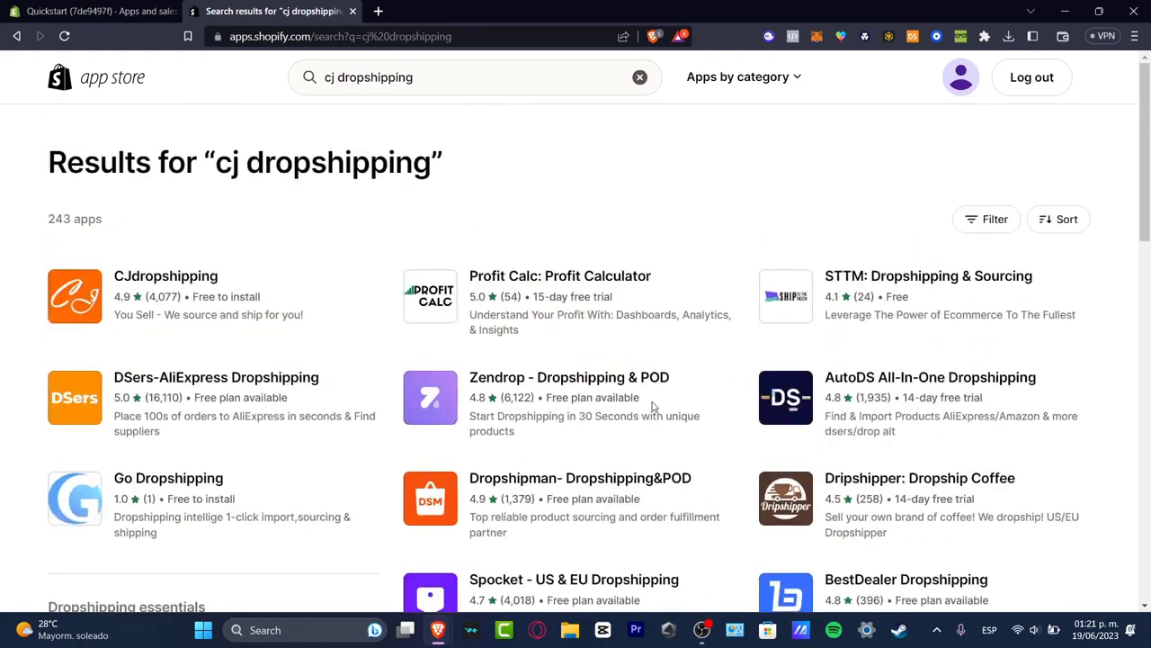
Add the CJdropshipping app and approve its installation on the Quickstart store.
click(198, 278)
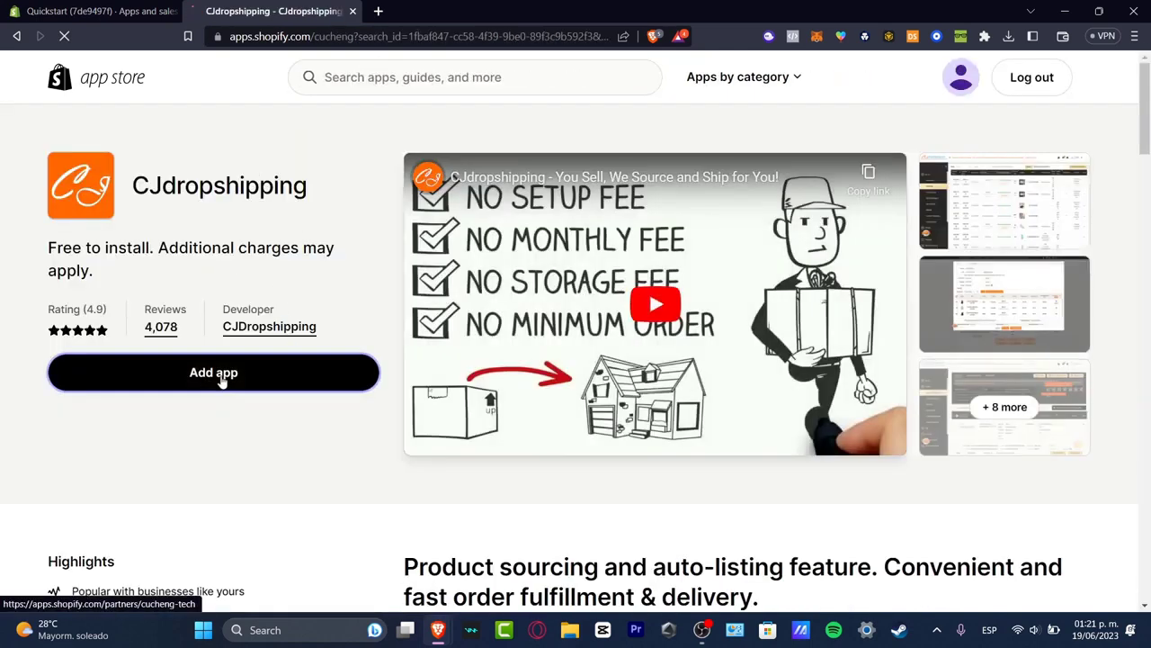
click(310, 391)
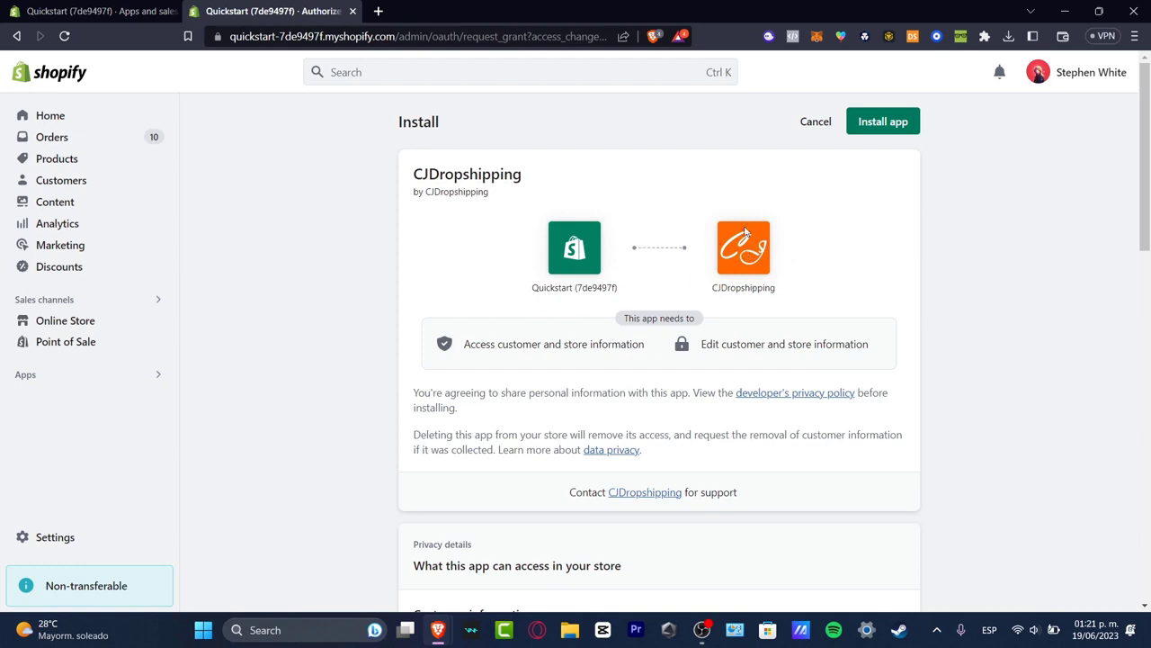
click(904, 124)
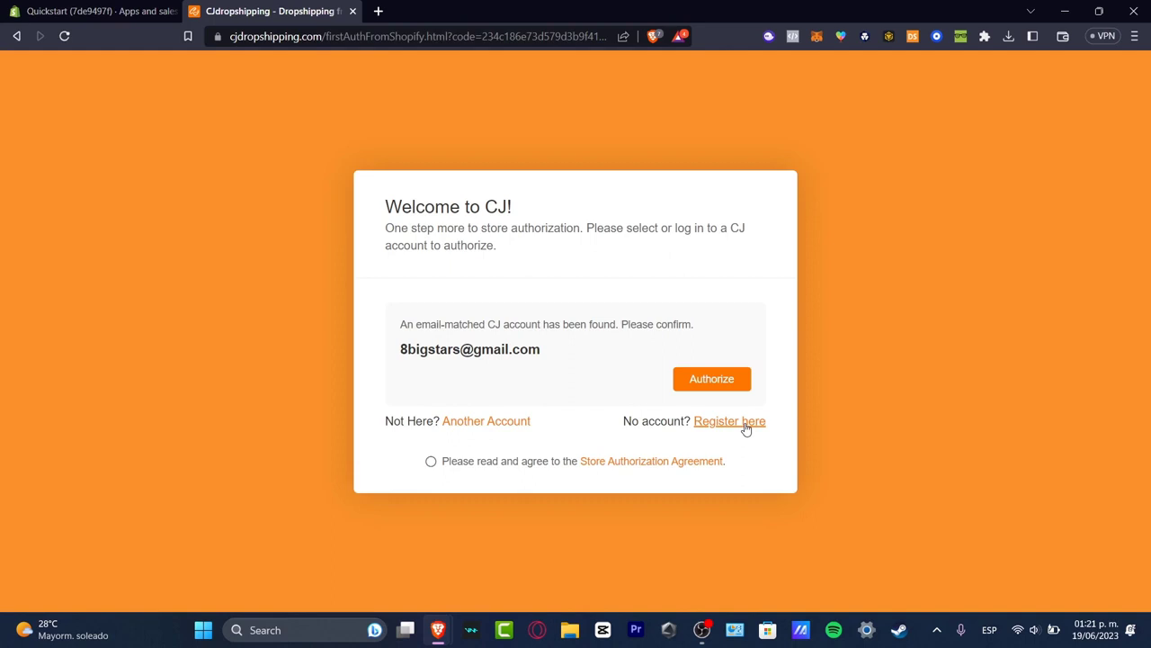
Authorize the store with CJ, accepting the Store Authorization Agreement.
click(744, 384)
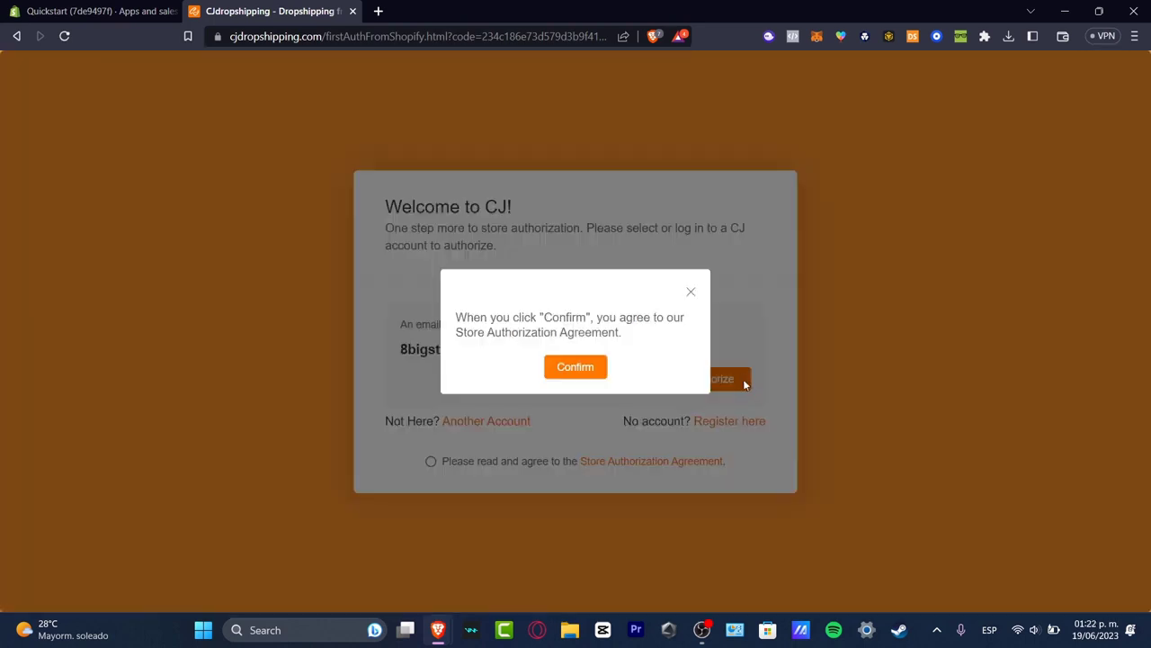
click(602, 370)
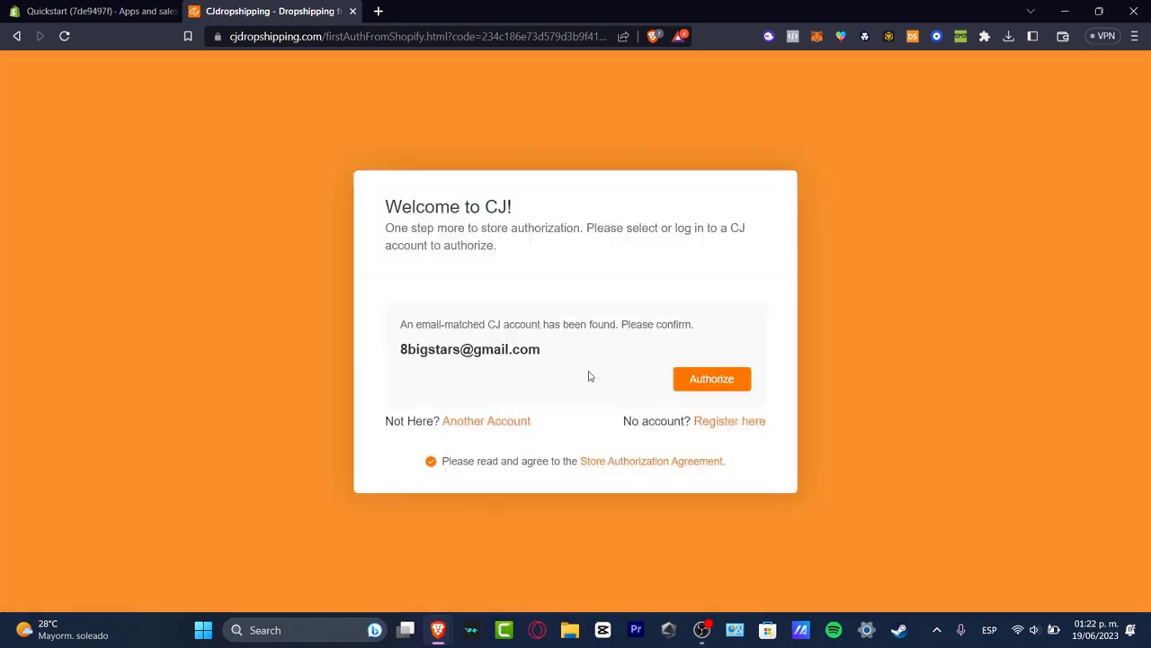
click(738, 382)
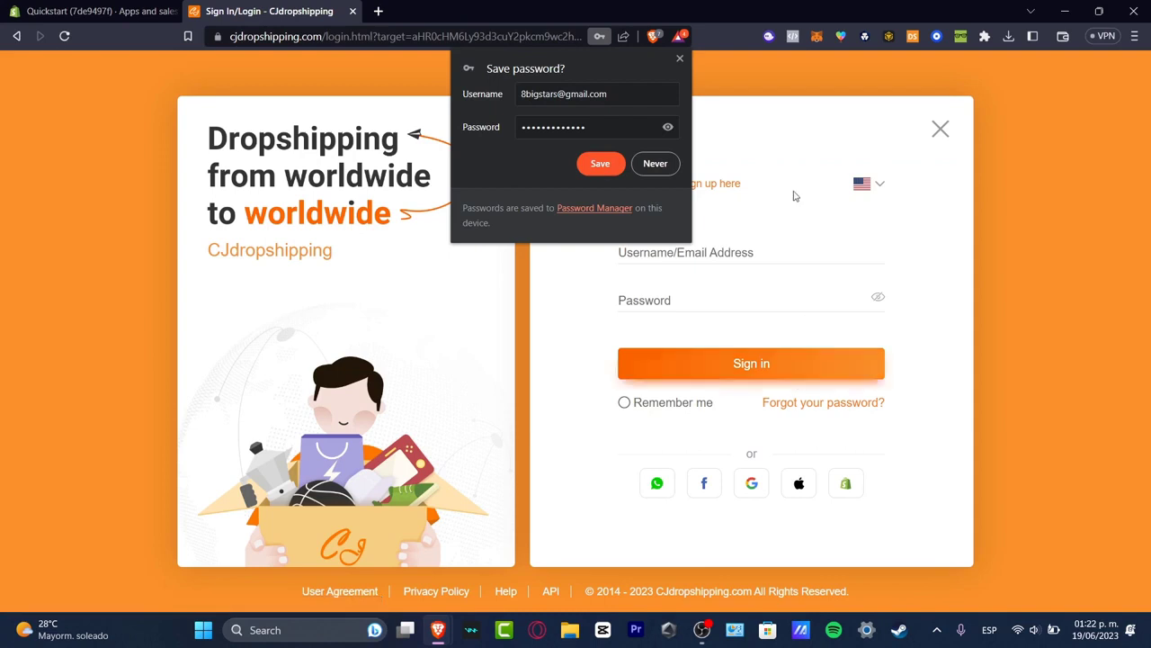
Dismiss the save-password offer and sign in to CJ with a Google account.
click(680, 59)
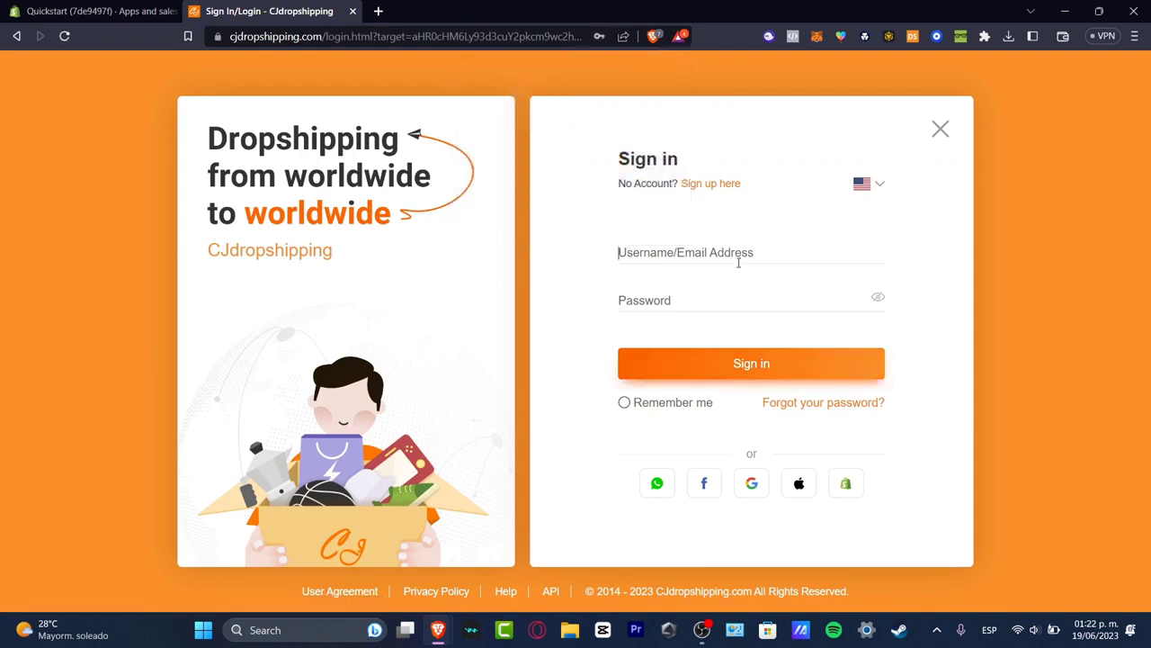
click(741, 495)
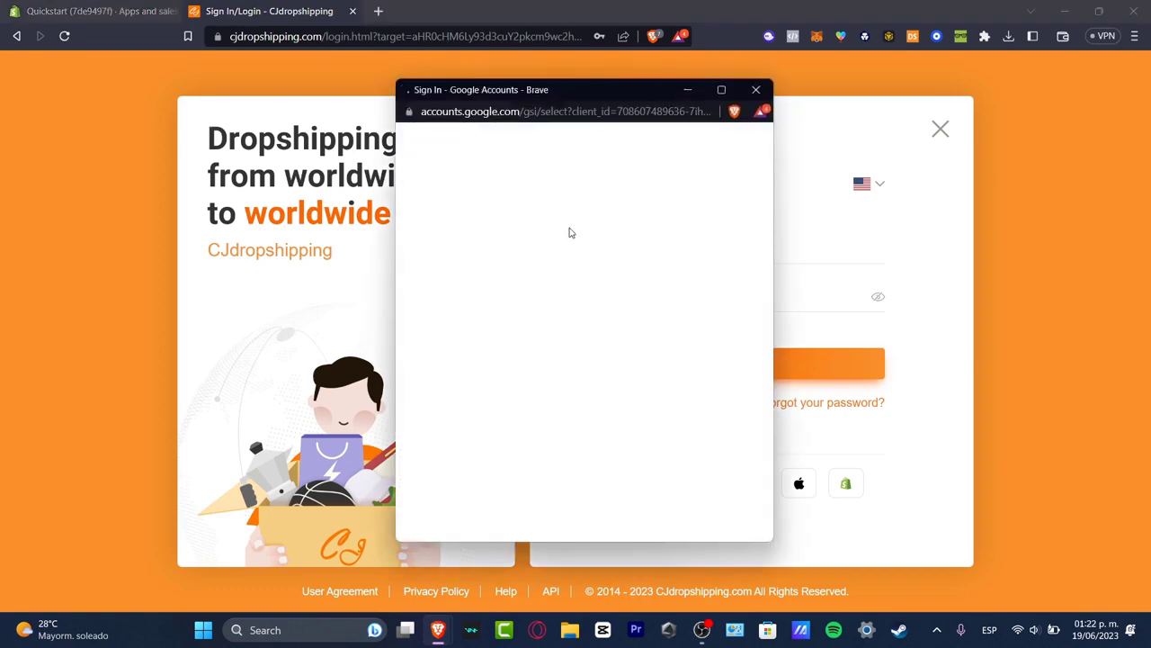
click(605, 314)
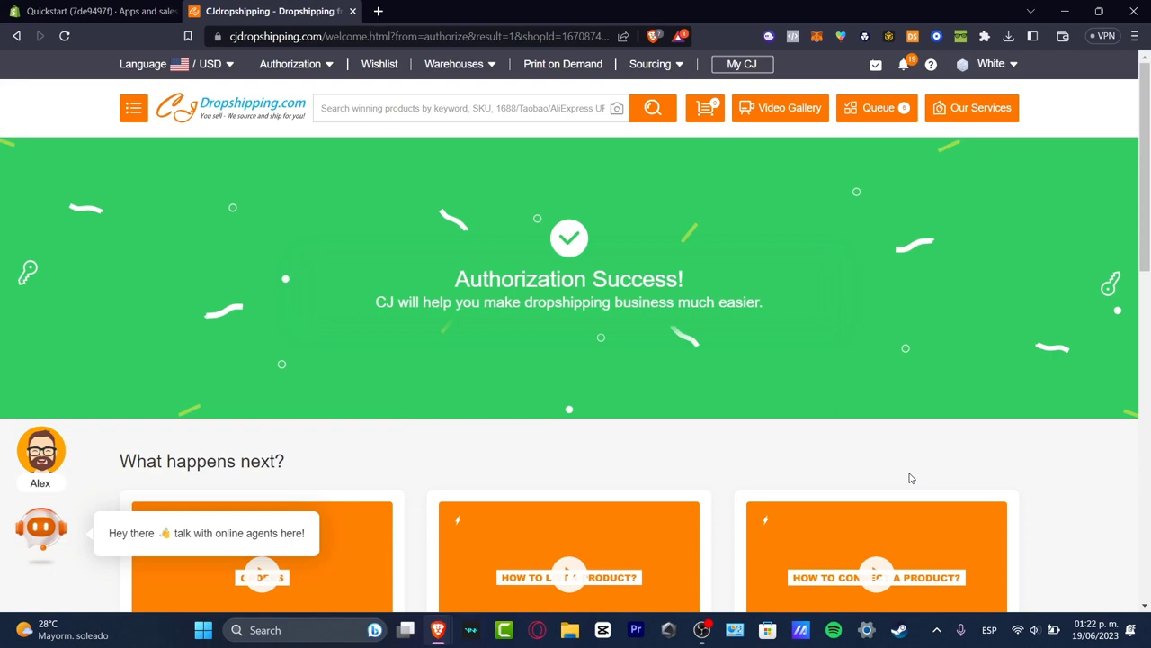
Return to the CJ tab and go to the CJdropshipping home page.
click(114, 9)
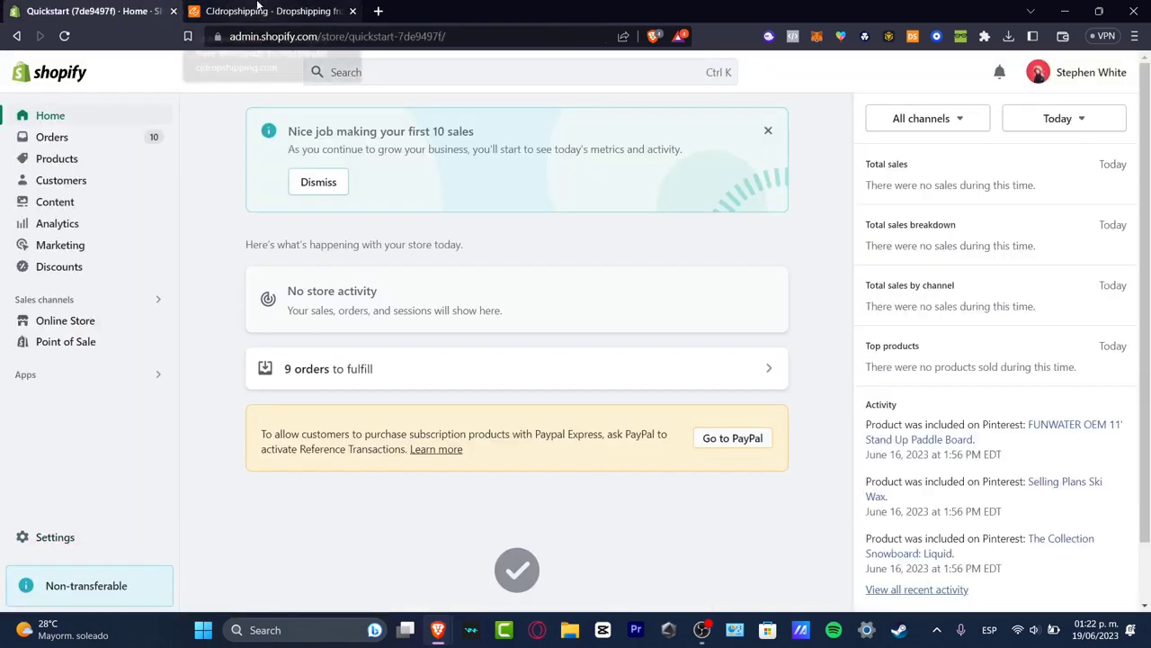
click(258, 9)
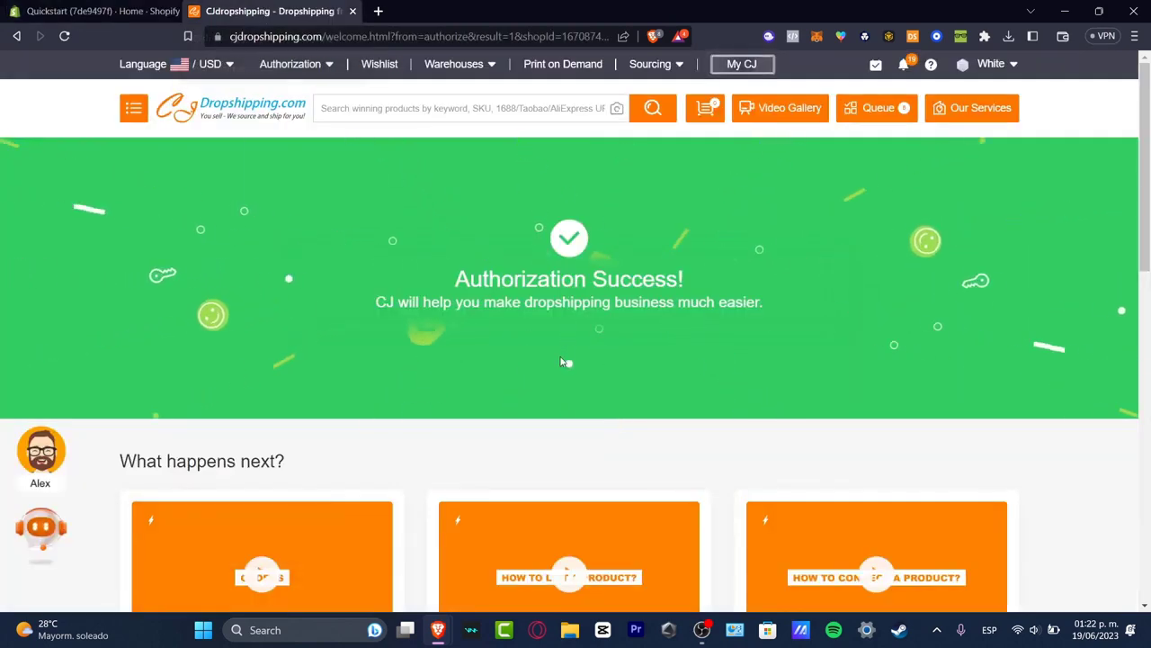
click(65, 7)
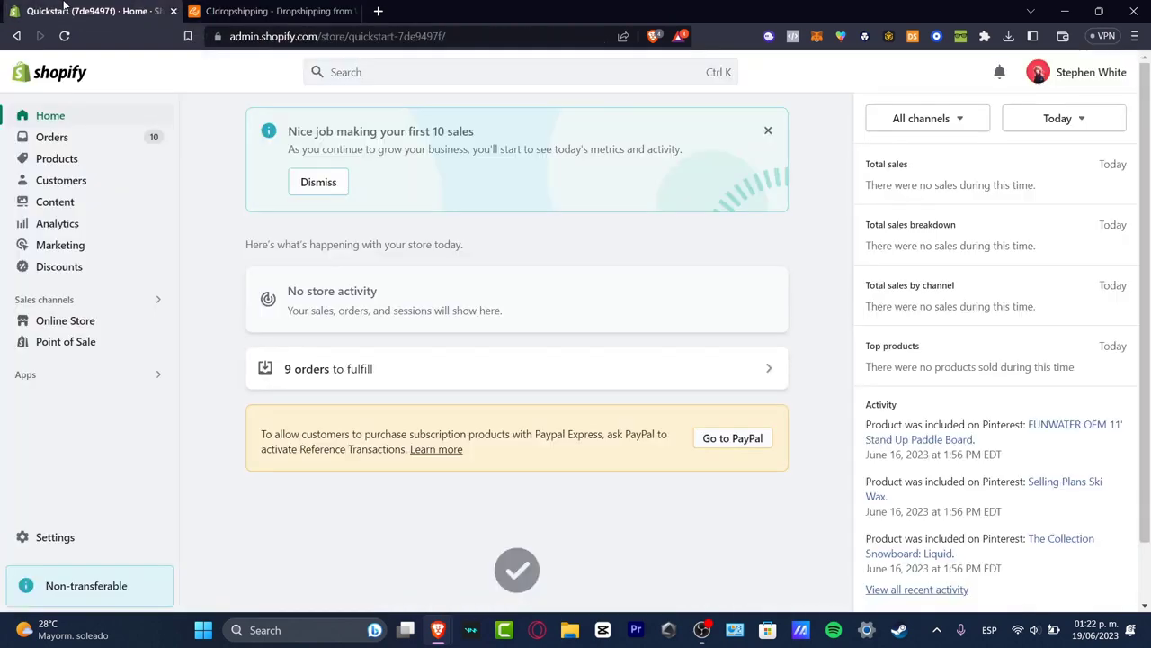
click(257, 8)
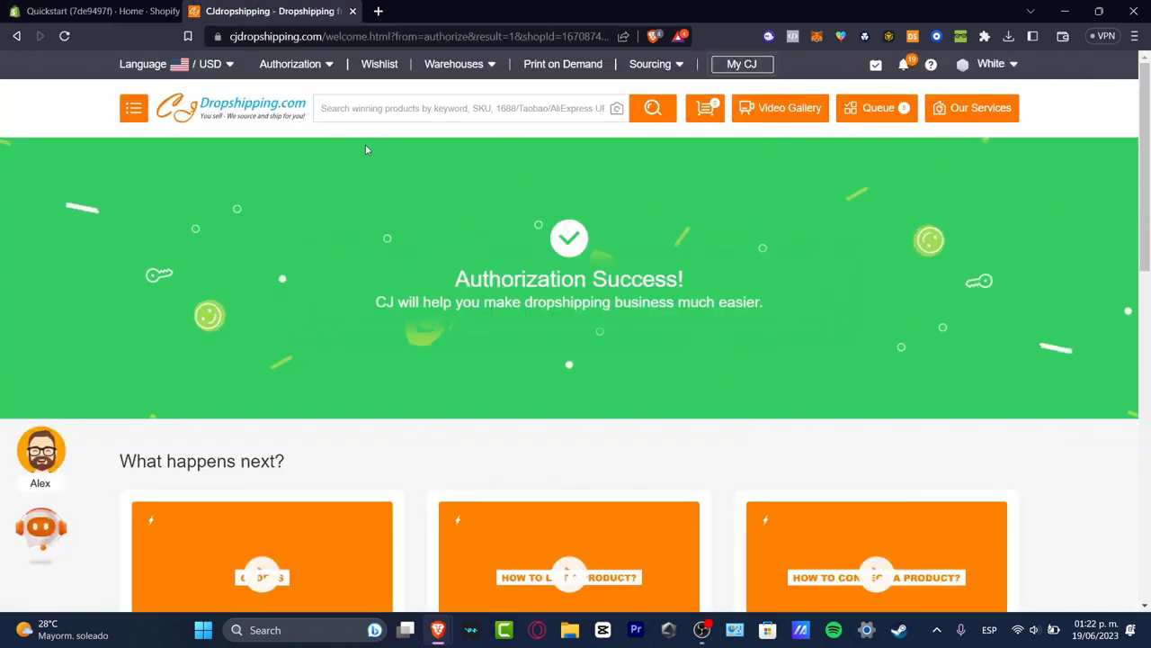
click(251, 128)
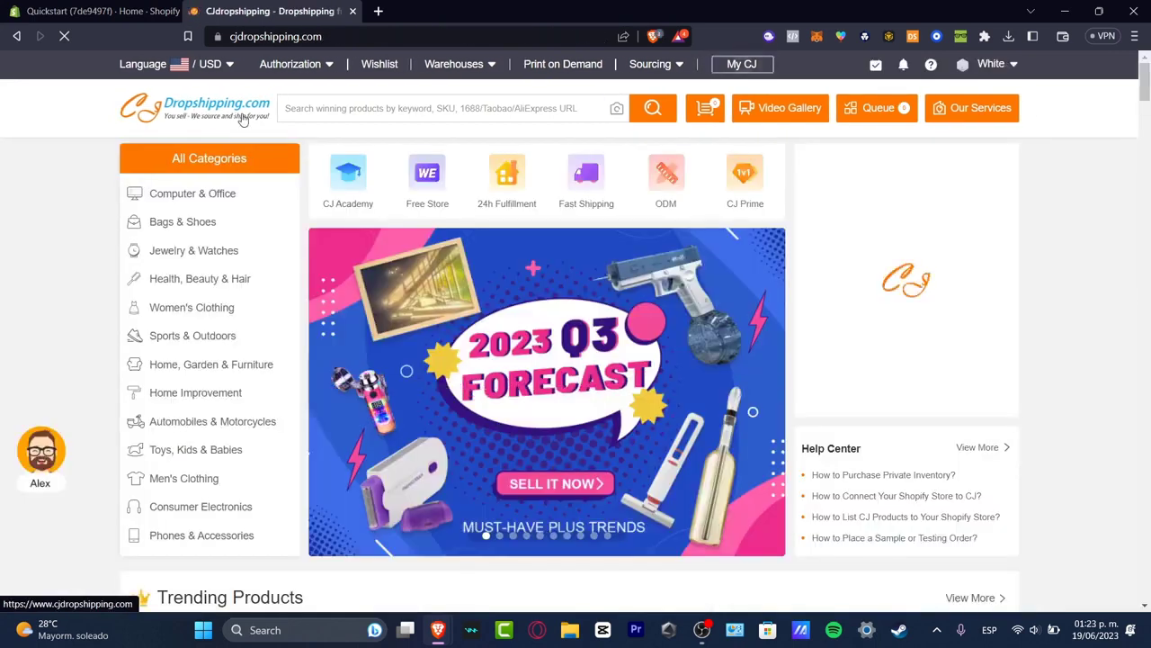
Browse the Home Improvement category and open the Portable Blender Portable Fruit Electric Juicing Cup.
mouse_move(192, 194)
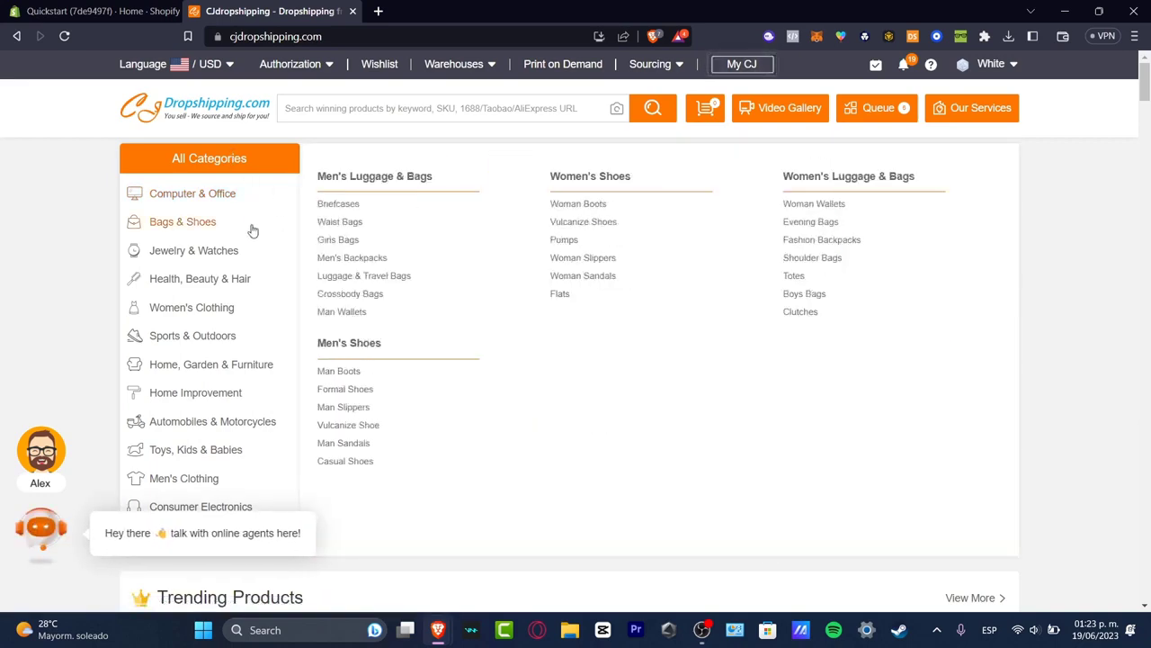
mouse_move(249, 347)
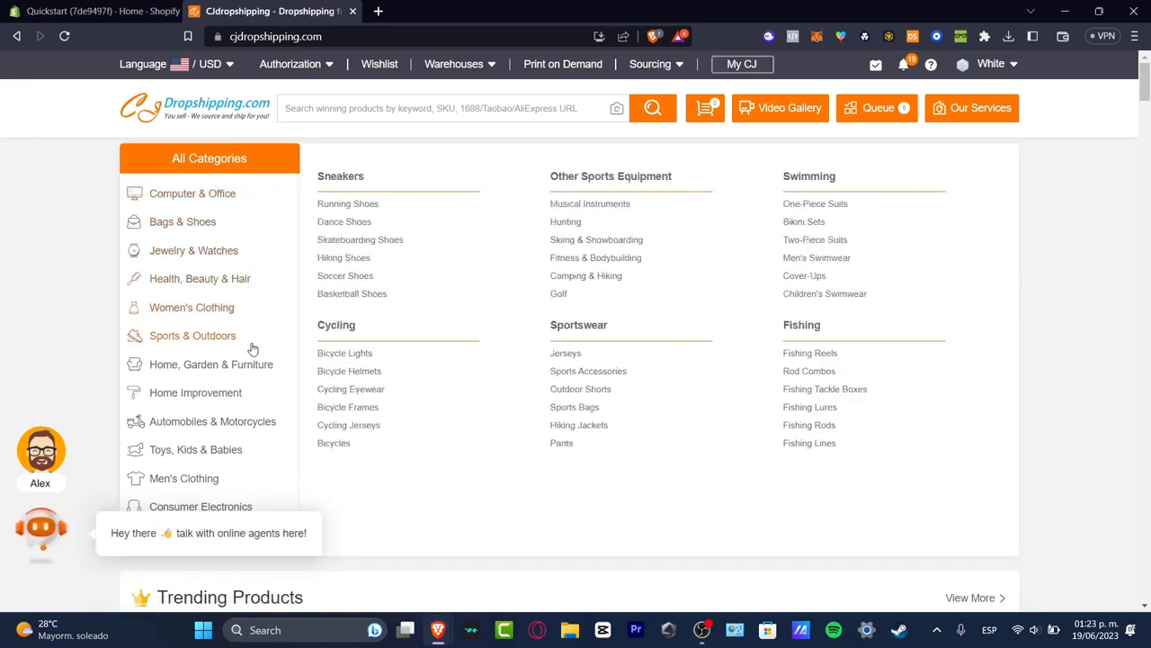
click(231, 393)
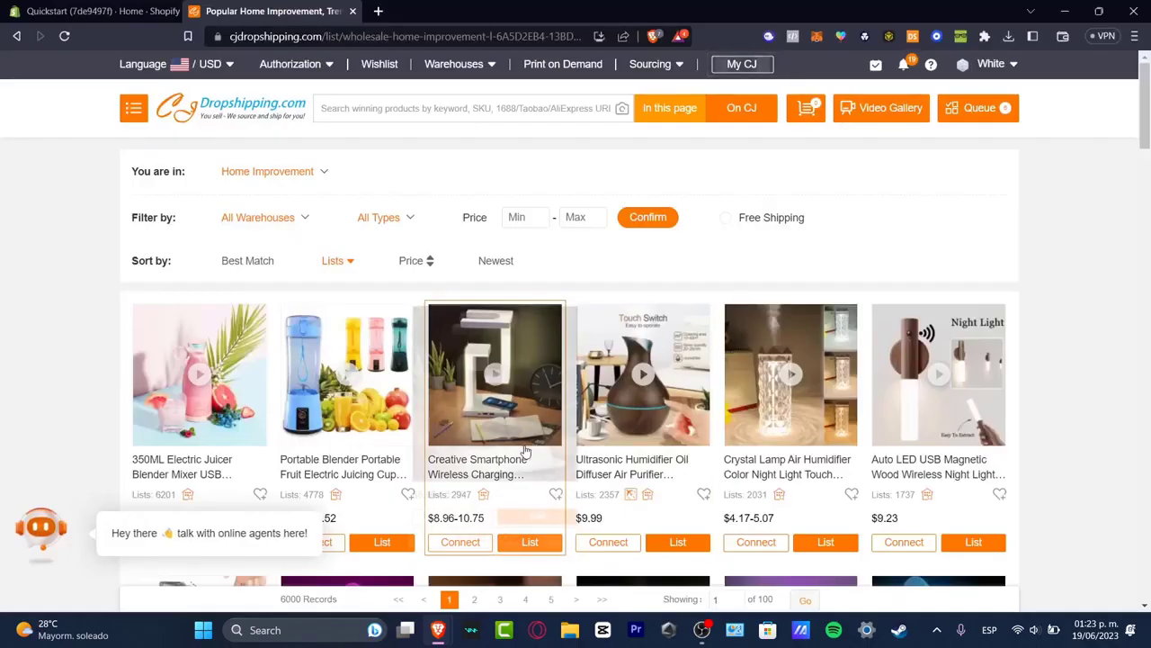
mouse_move(522, 445)
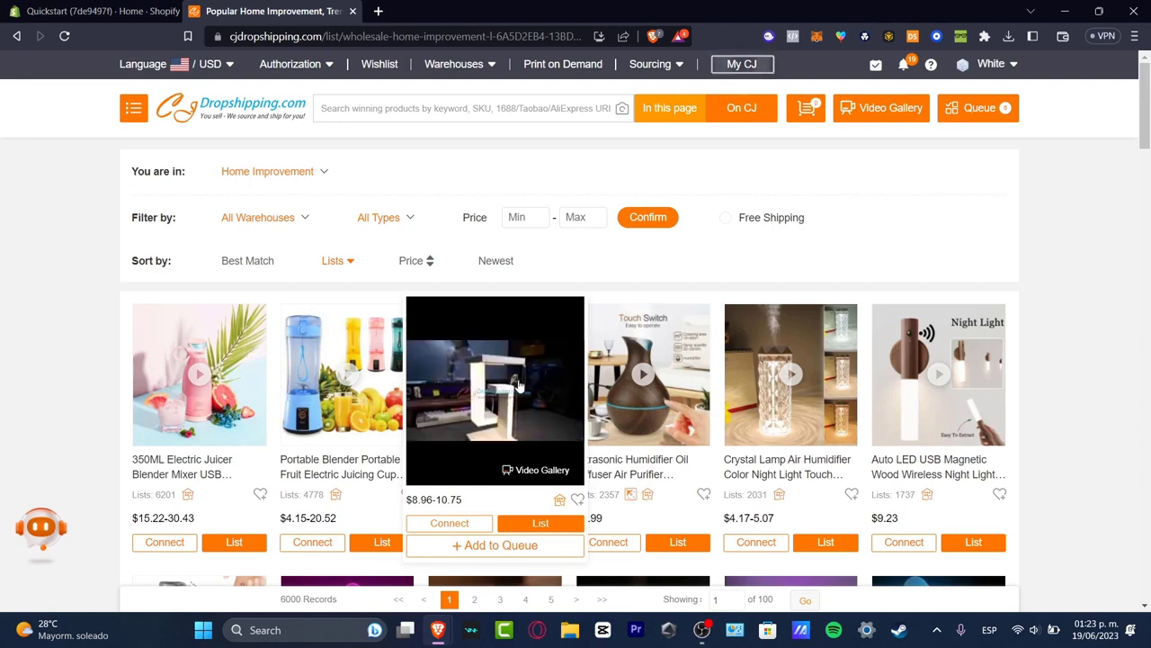
mouse_move(366, 418)
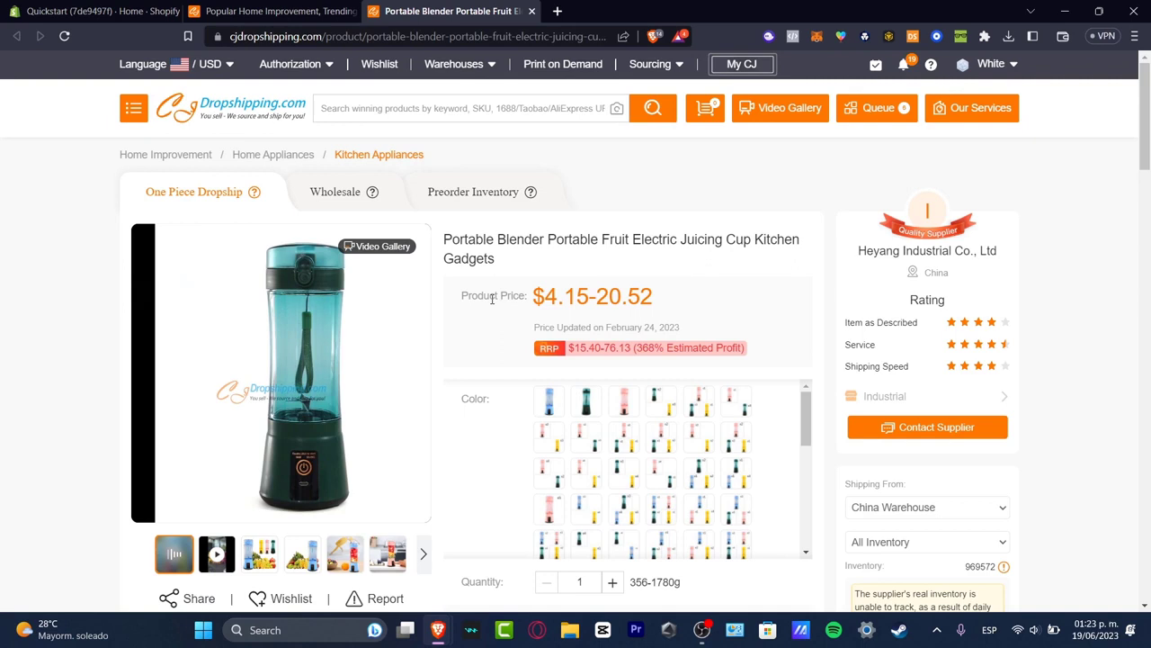
drag(492, 299, 701, 301)
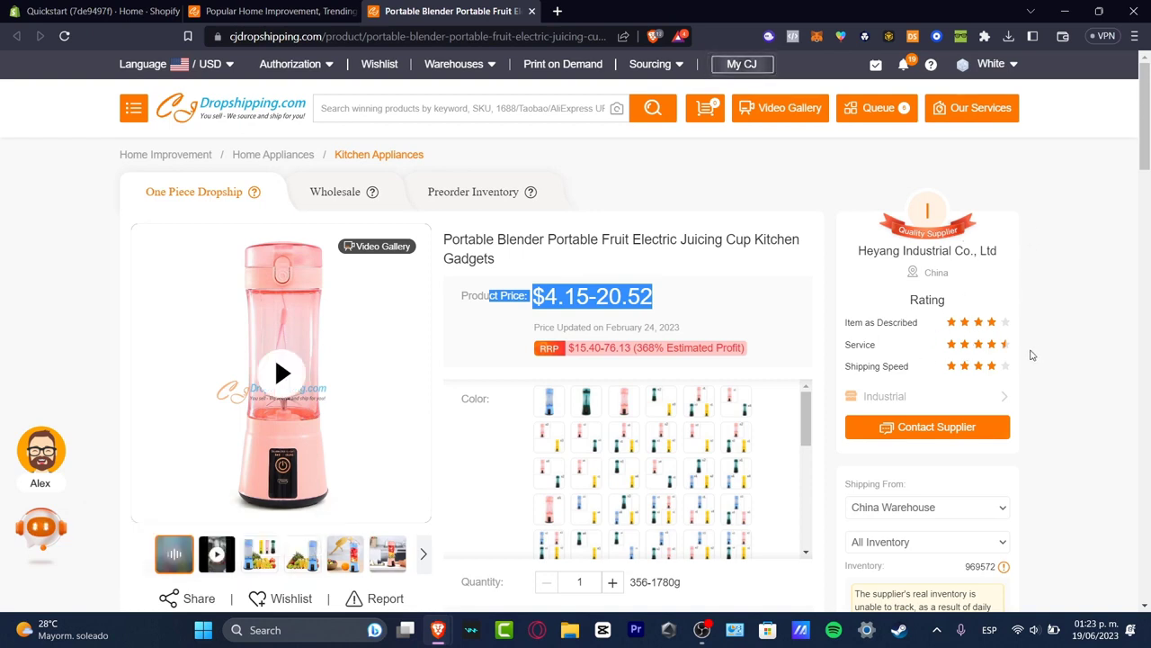
scroll(1082, 327, down, 2)
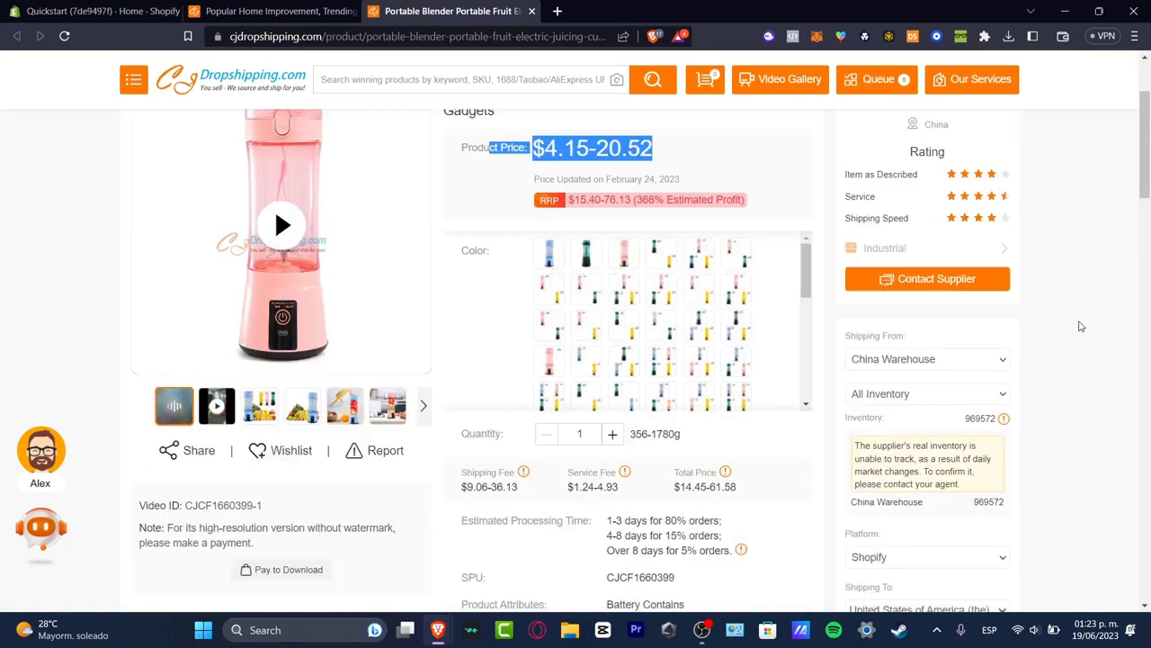
scroll(1081, 327, down, 1)
click(974, 287)
click(1046, 285)
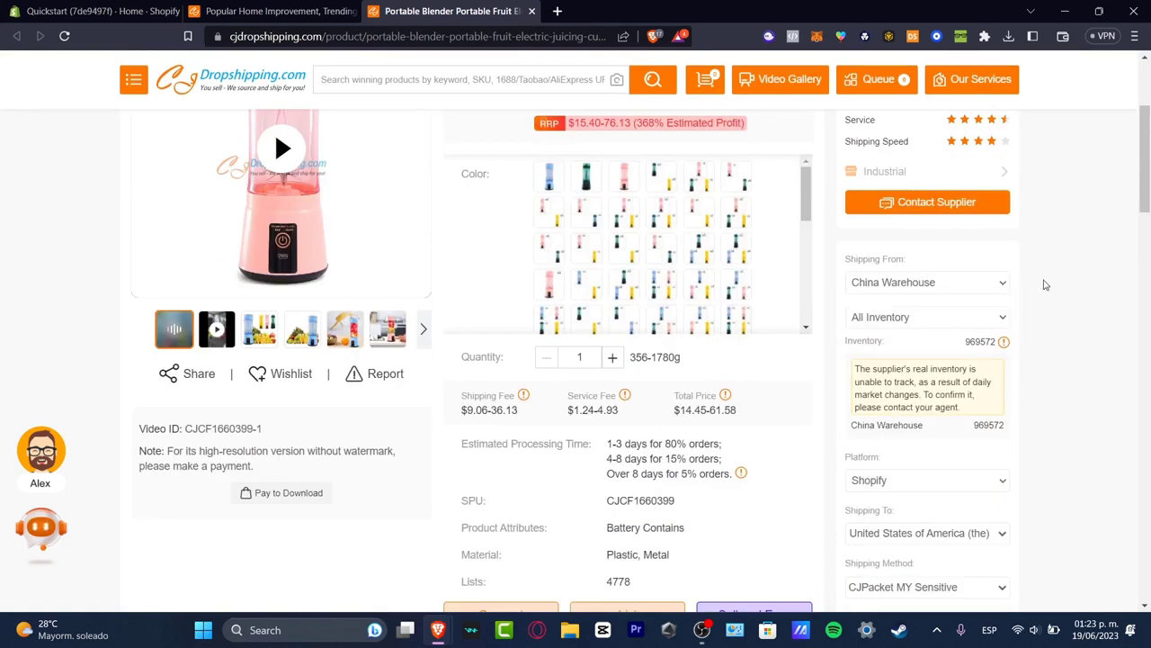
scroll(820, 395, down, 6)
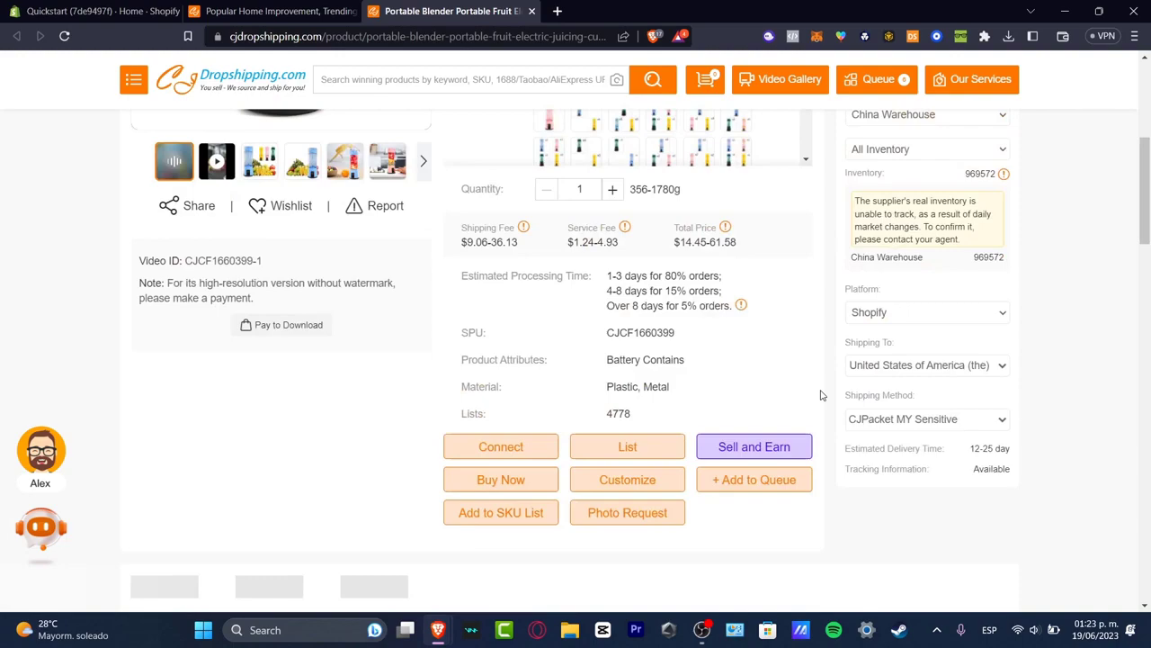
scroll(821, 395, down, 15)
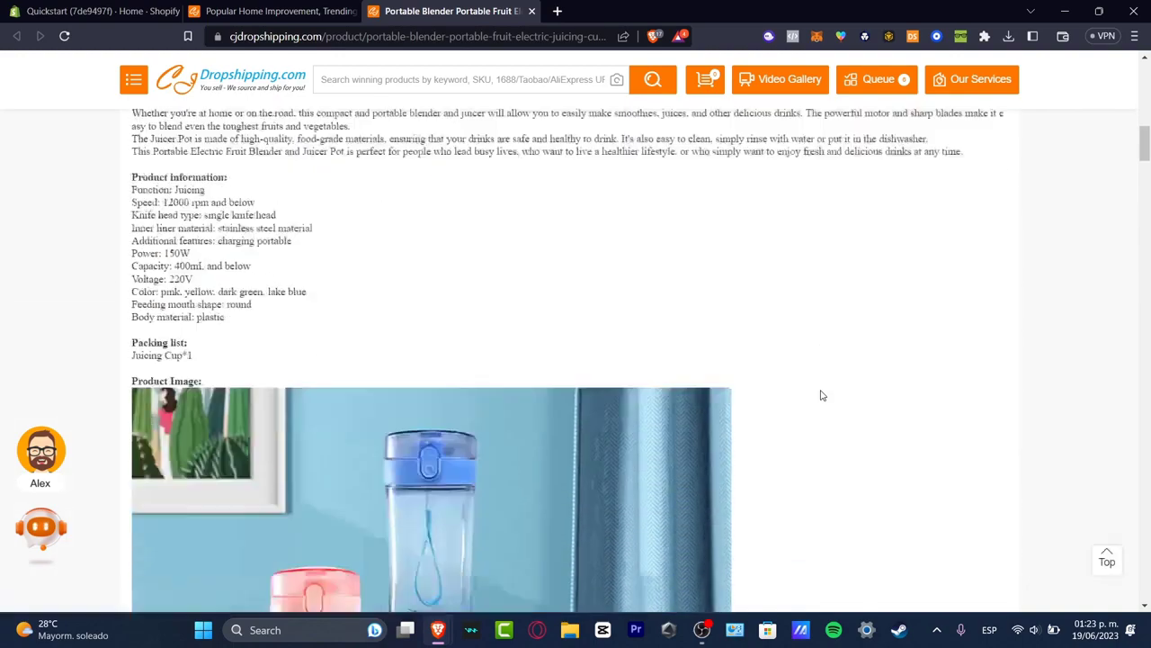
scroll(827, 400, down, 5)
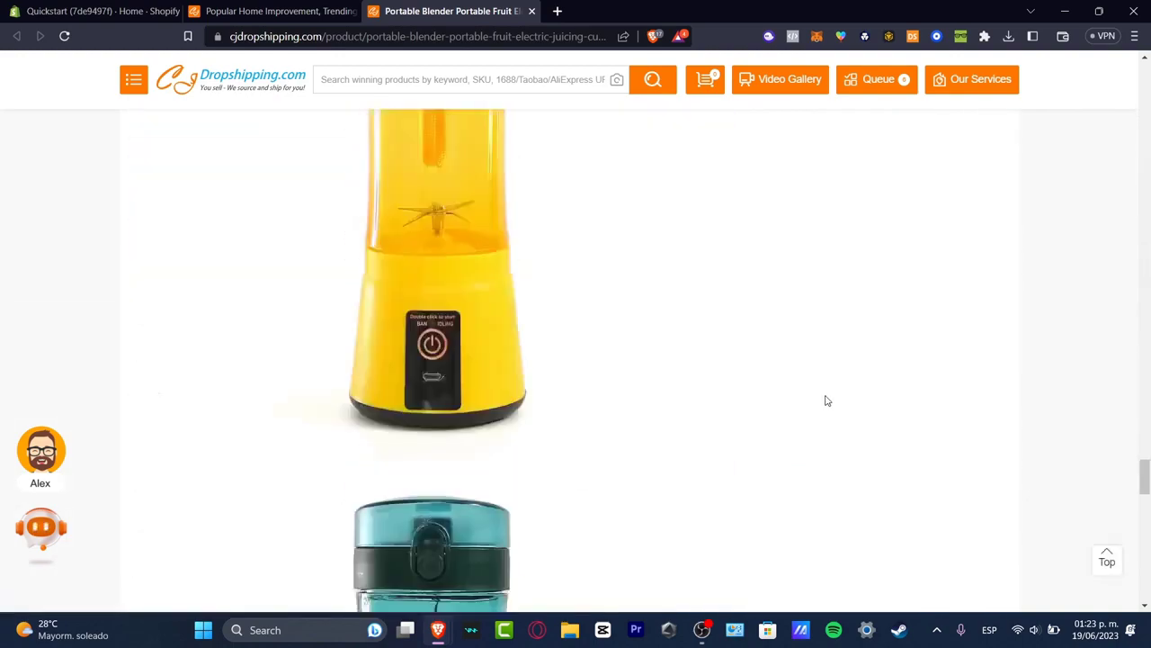
scroll(827, 401, up, 5)
scroll(829, 400, up, 12)
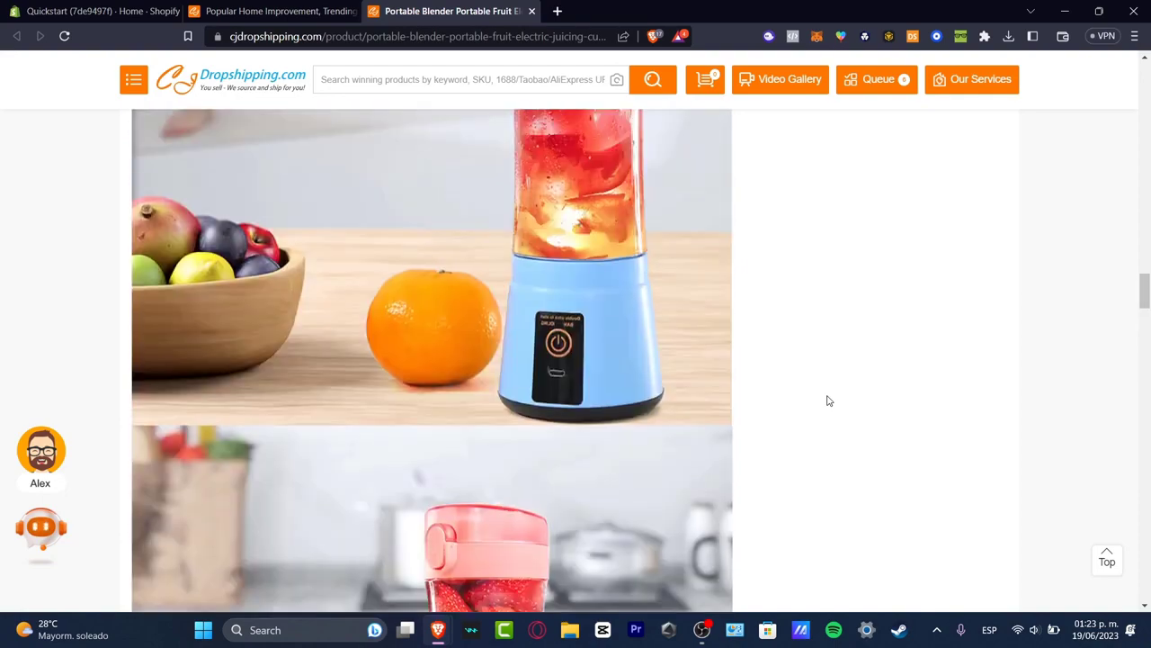
scroll(829, 400, up, 15)
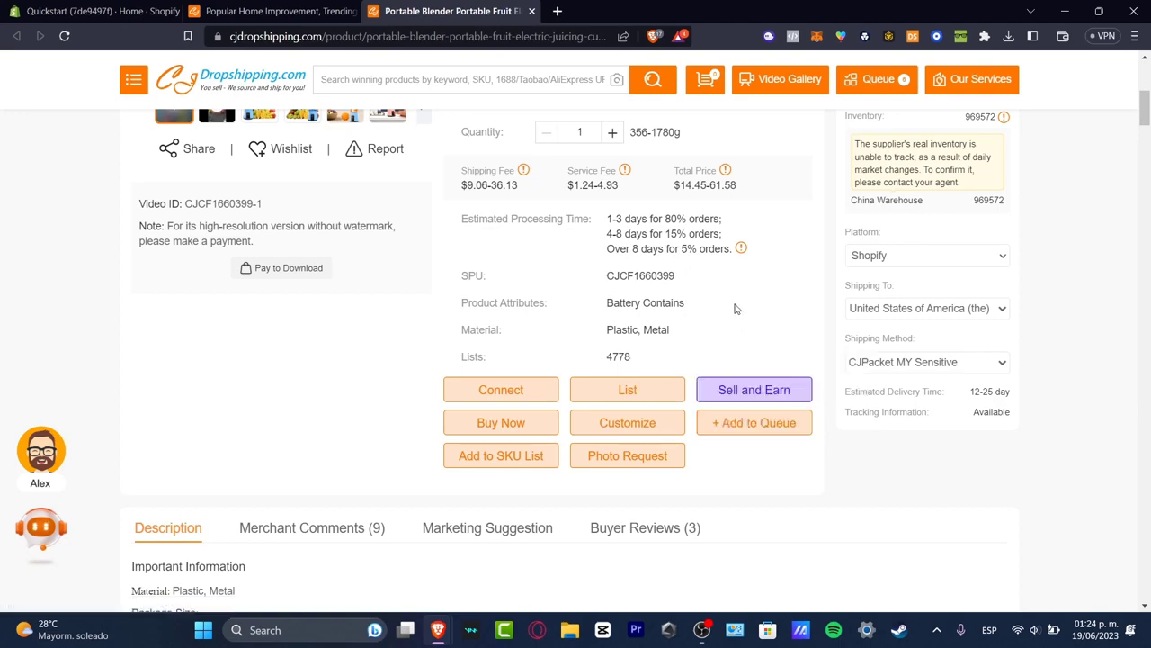
Start listing the blender to the Quickstart Shopify store with tax charging turned on.
click(672, 391)
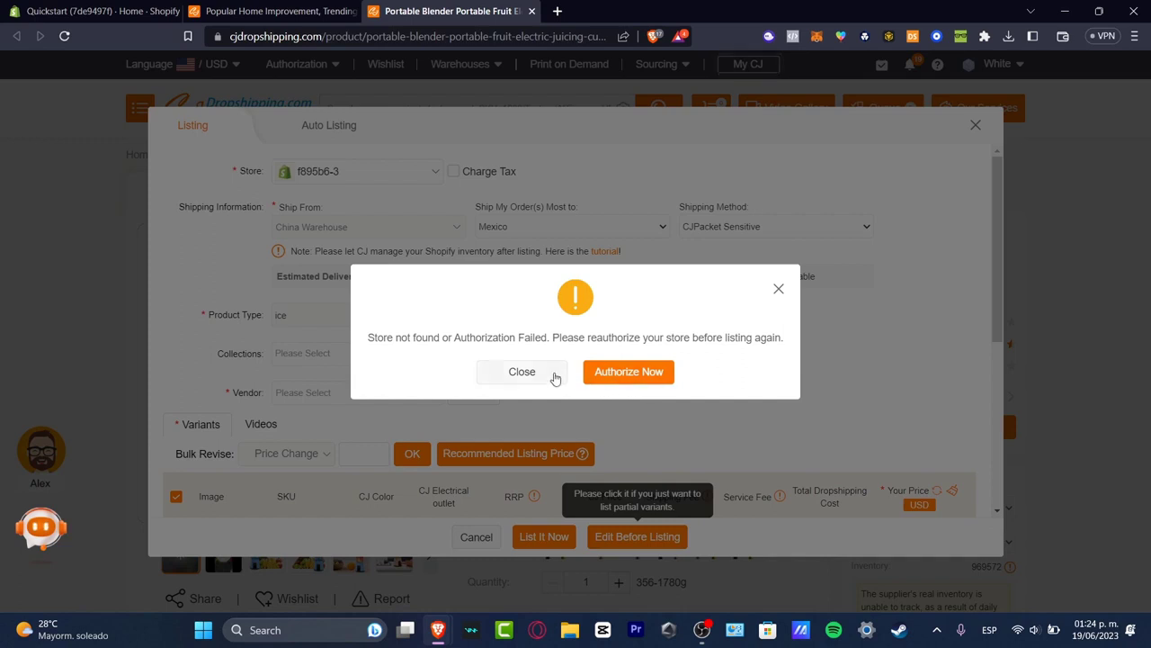
click(522, 371)
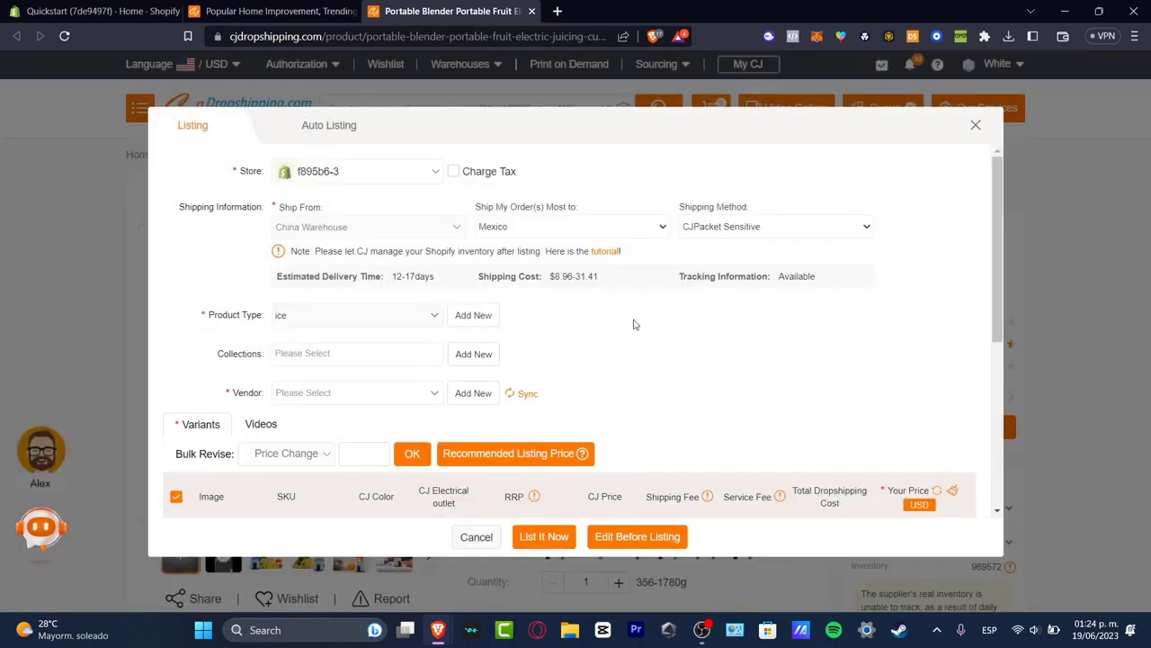
click(413, 176)
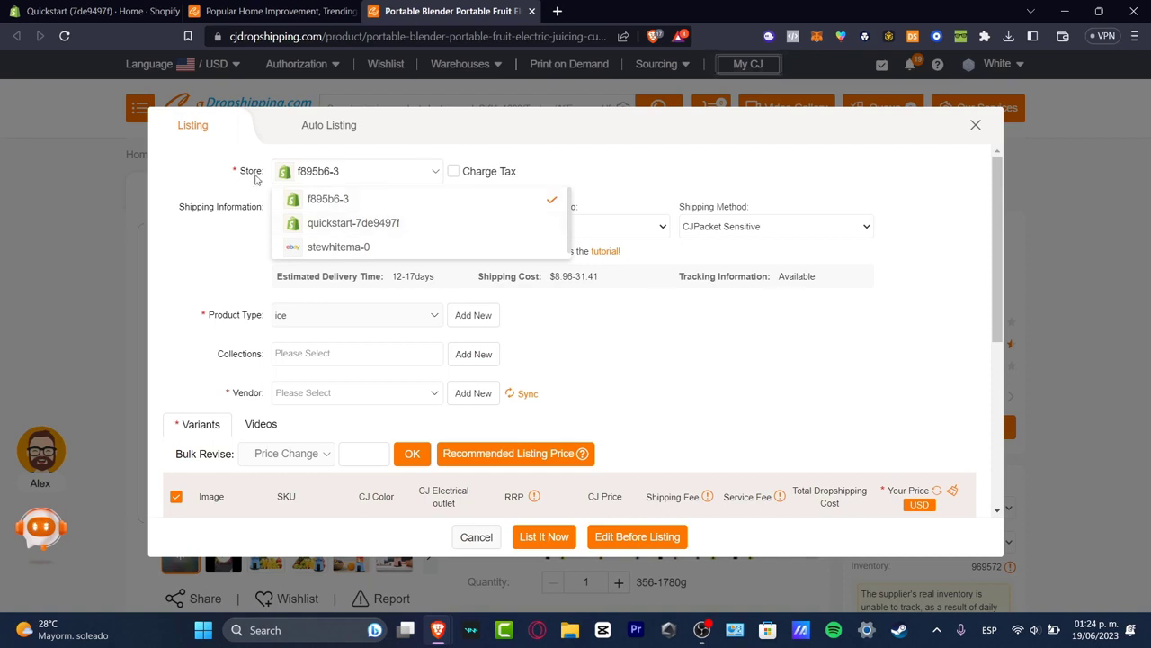
click(308, 223)
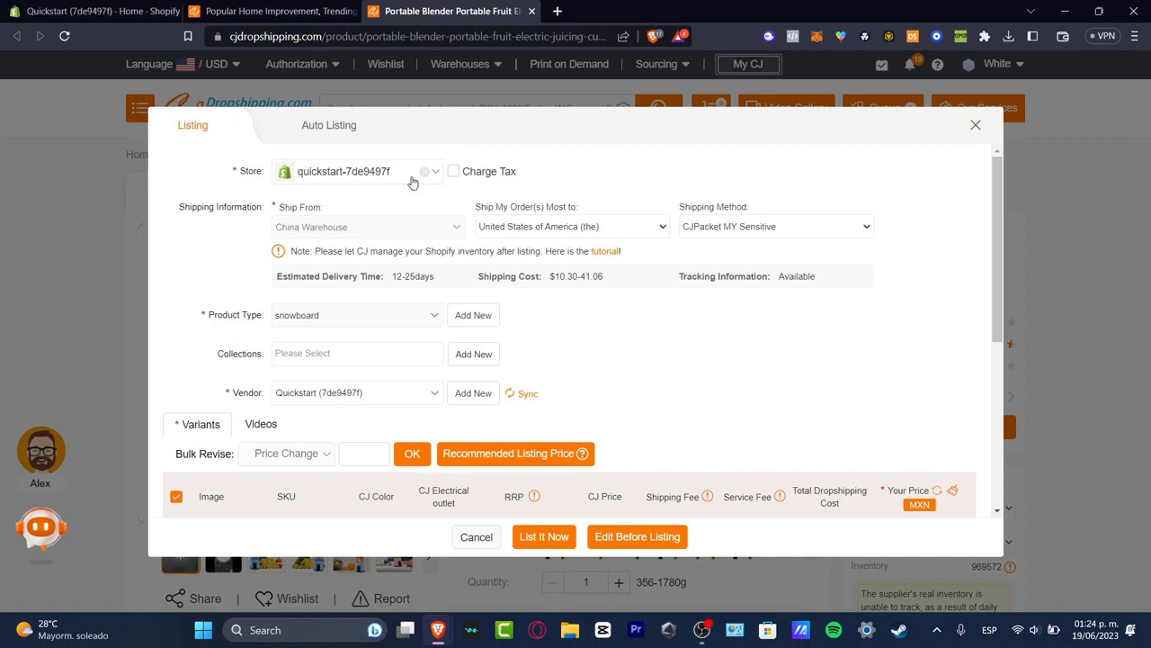
click(461, 174)
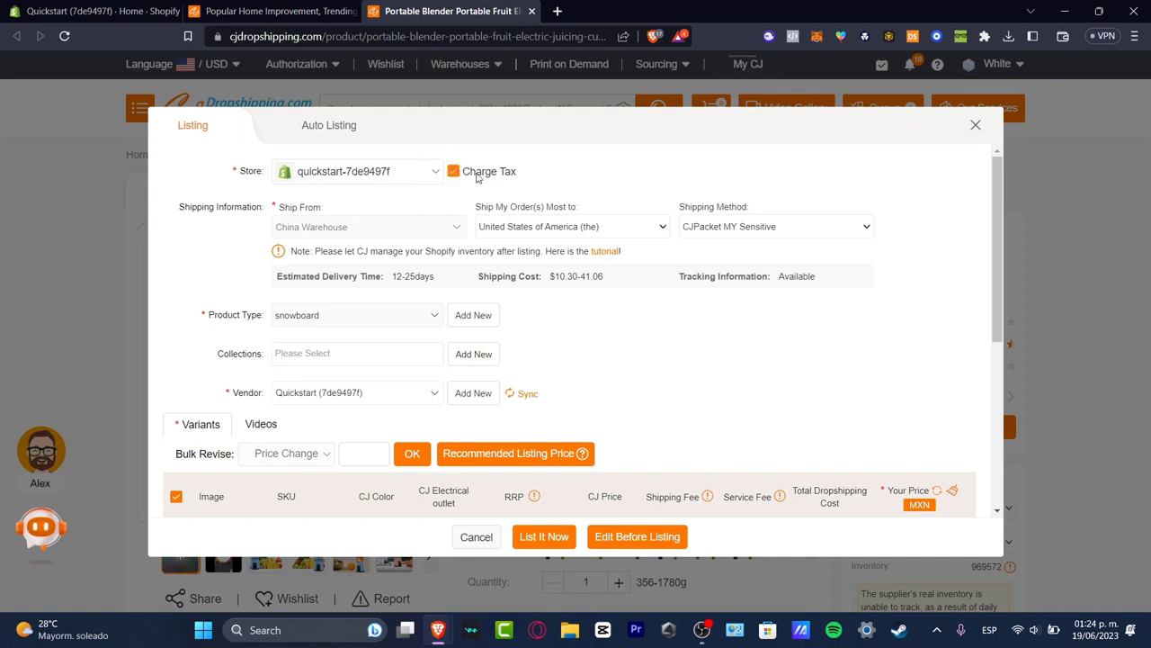
Ship to Mexico via CJPacket Sensitive and assign the Home page collection.
click(602, 230)
scroll(617, 372, up, 15)
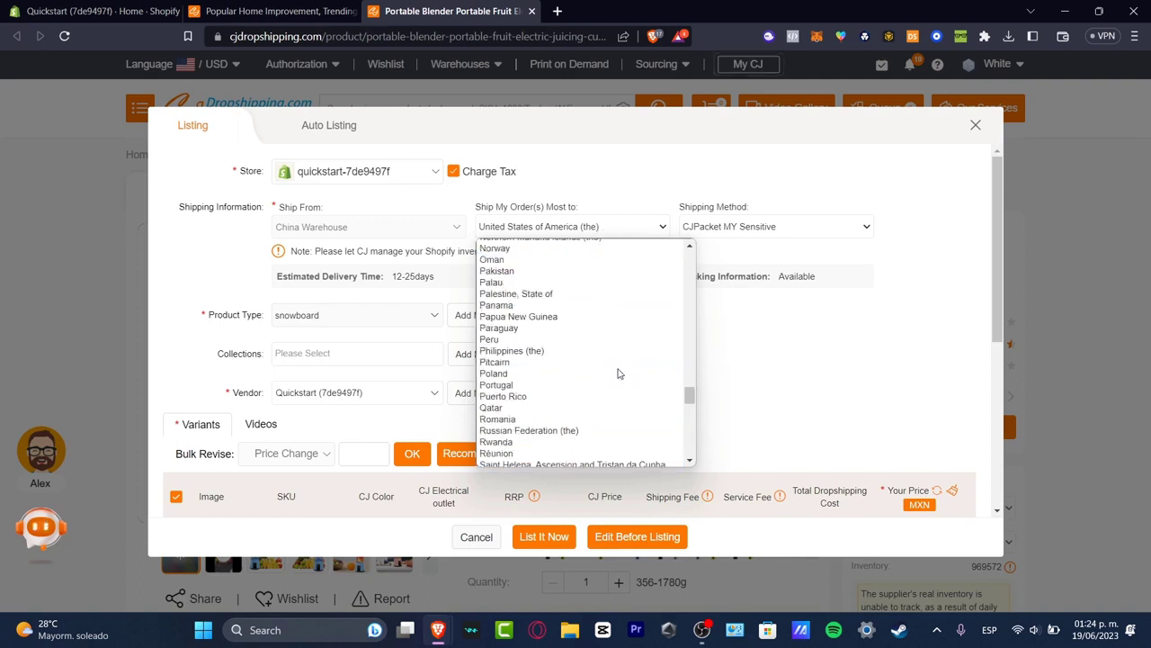
scroll(619, 373, down, 8)
scroll(618, 373, down, 4)
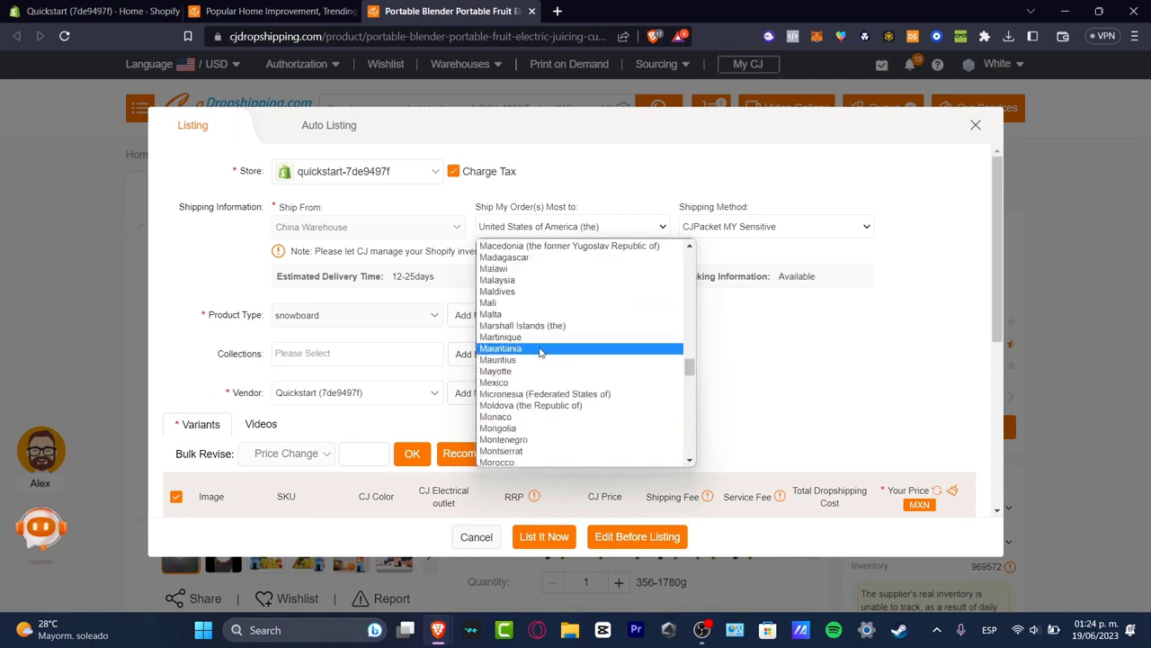
click(572, 383)
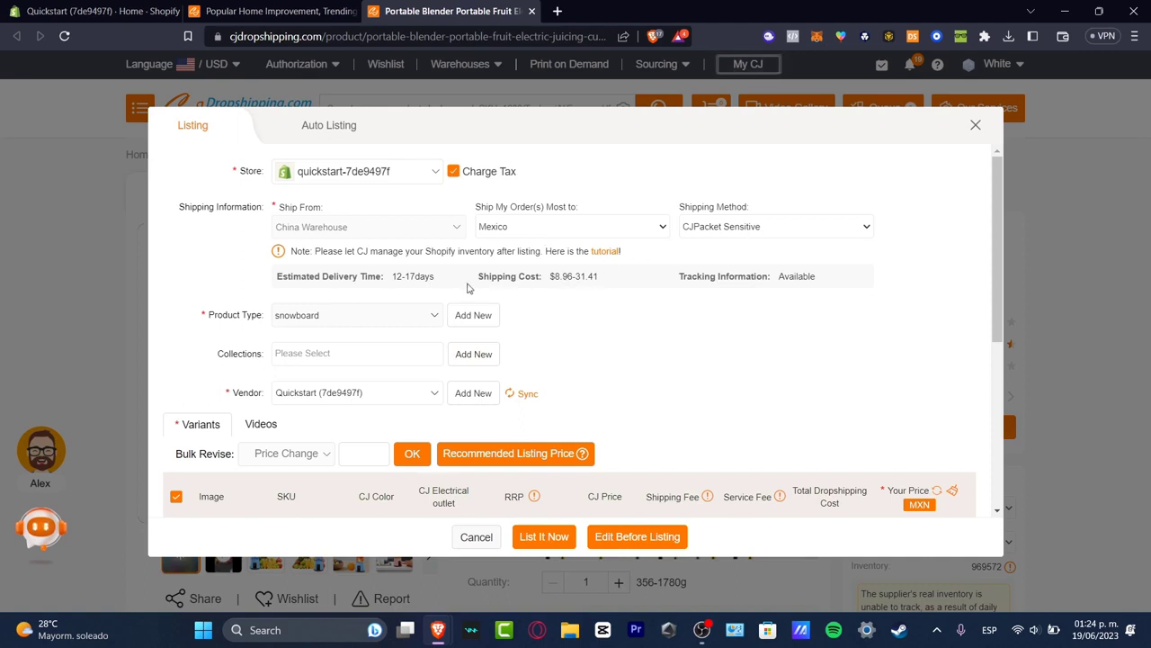
click(367, 361)
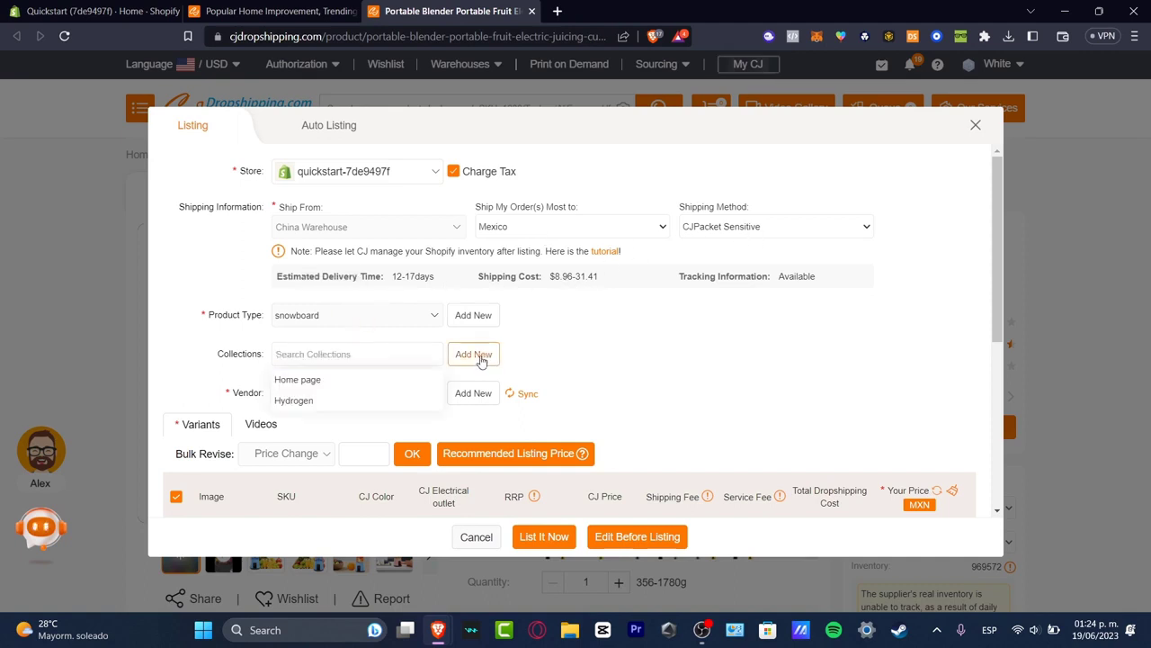
click(392, 383)
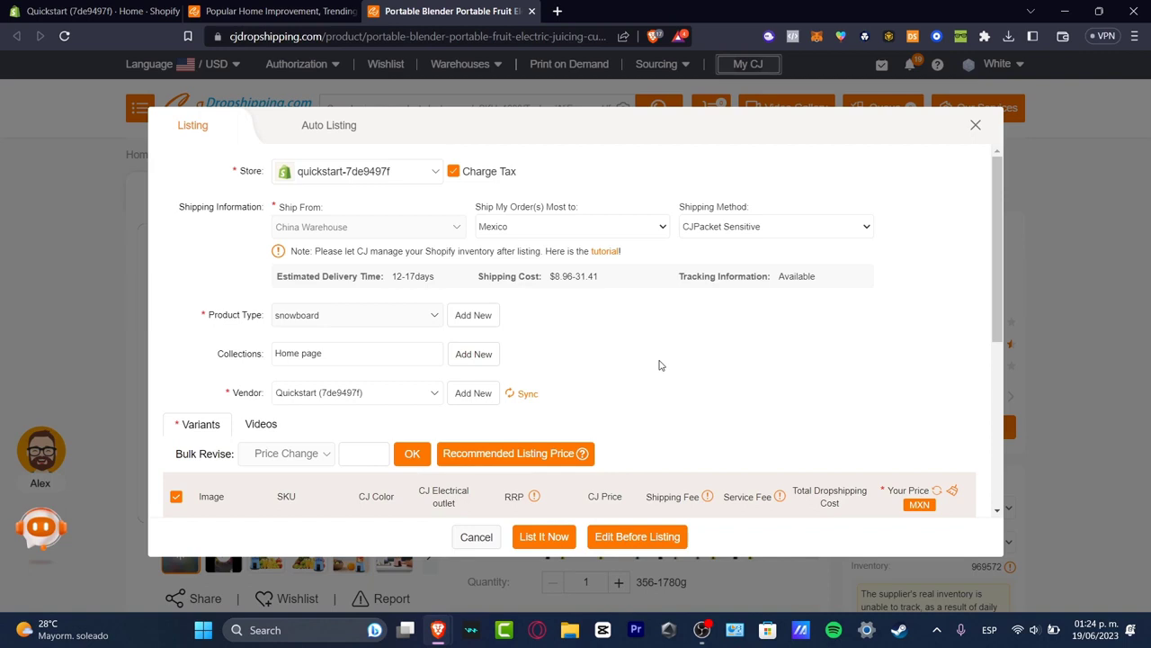
Compare the Blue variant's $17.59 RRP with its $13.11 total dropshipping cost.
scroll(681, 363, down, 3)
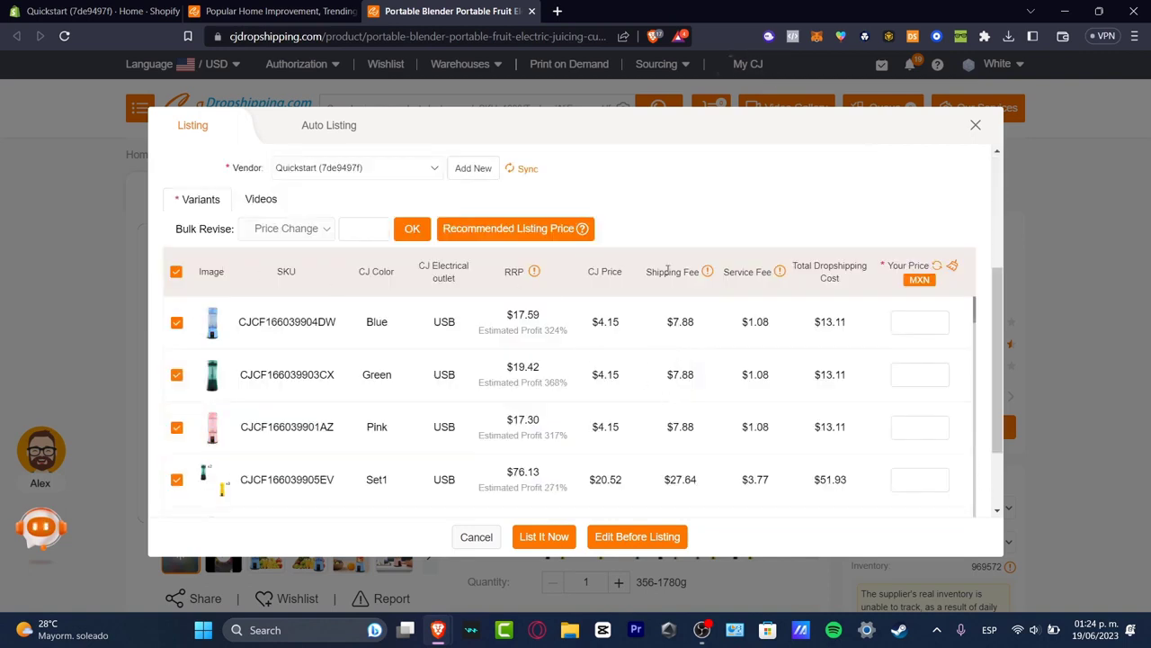
scroll(567, 383, down, 3)
scroll(566, 383, up, 3)
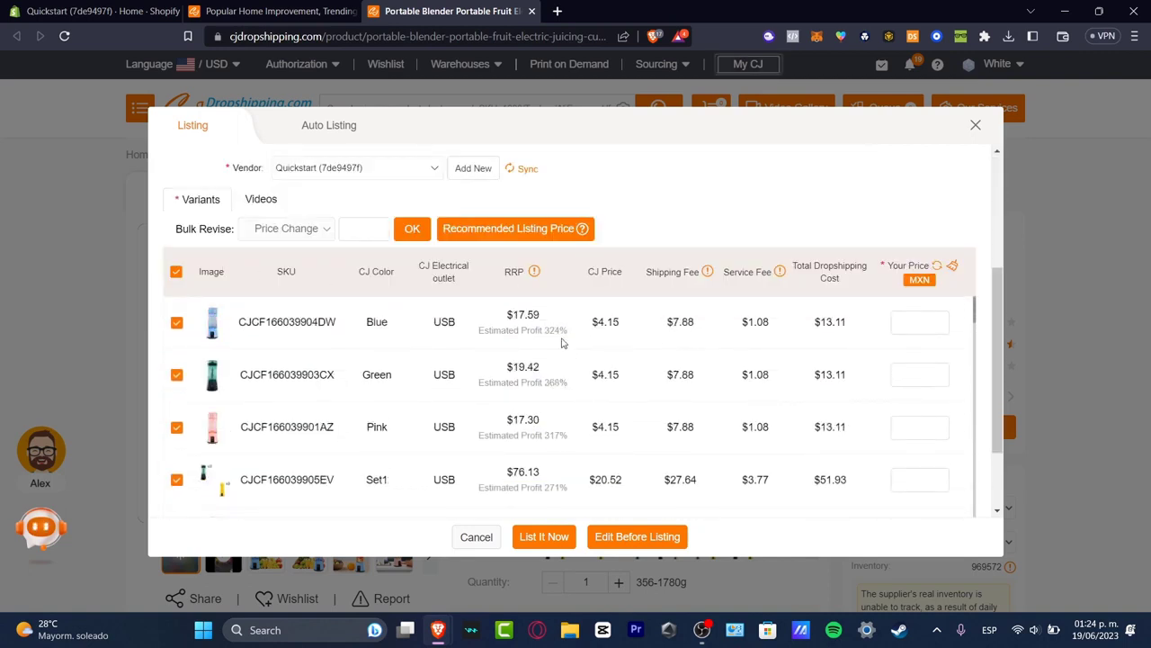
drag(553, 318, 512, 315)
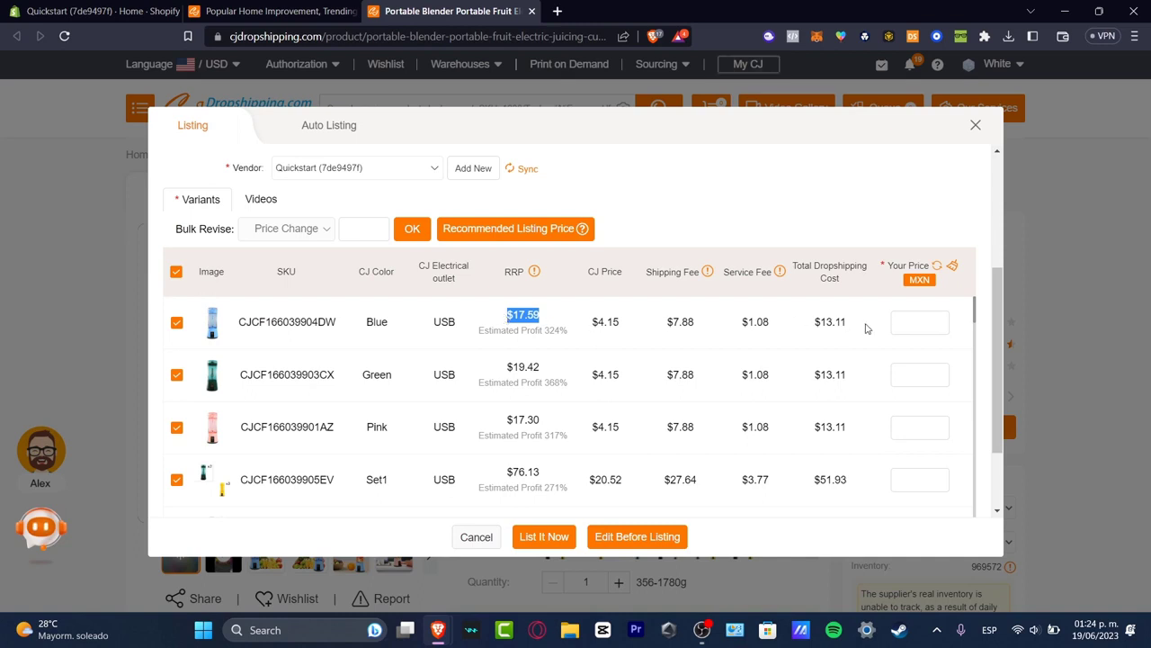
drag(848, 322, 816, 331)
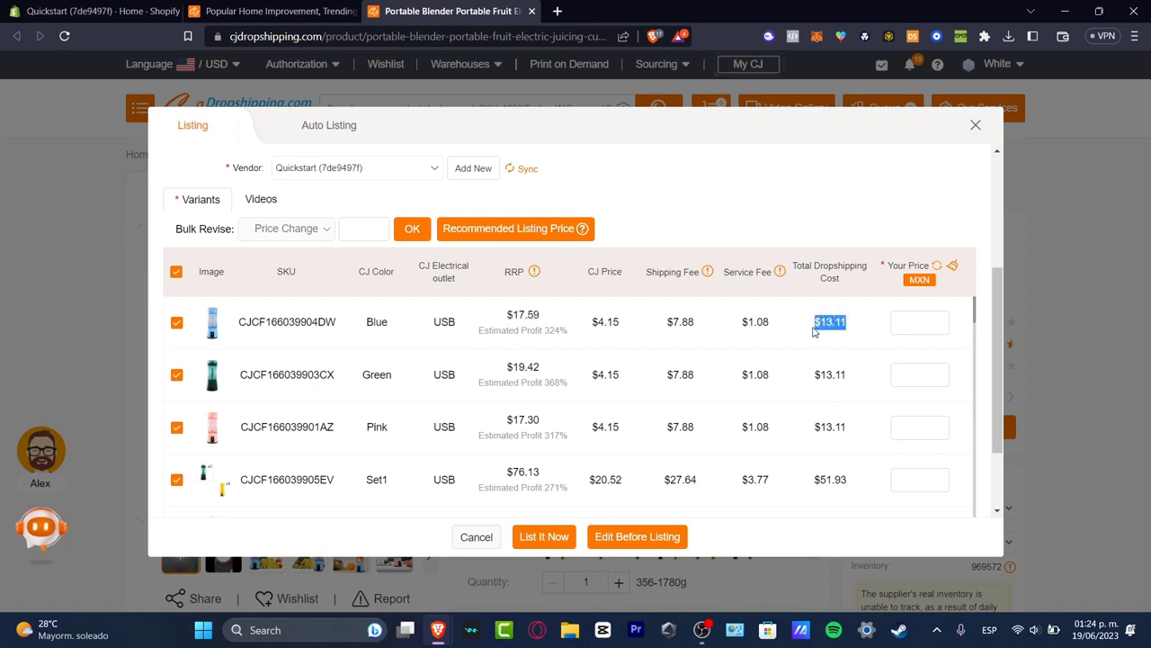
click(862, 332)
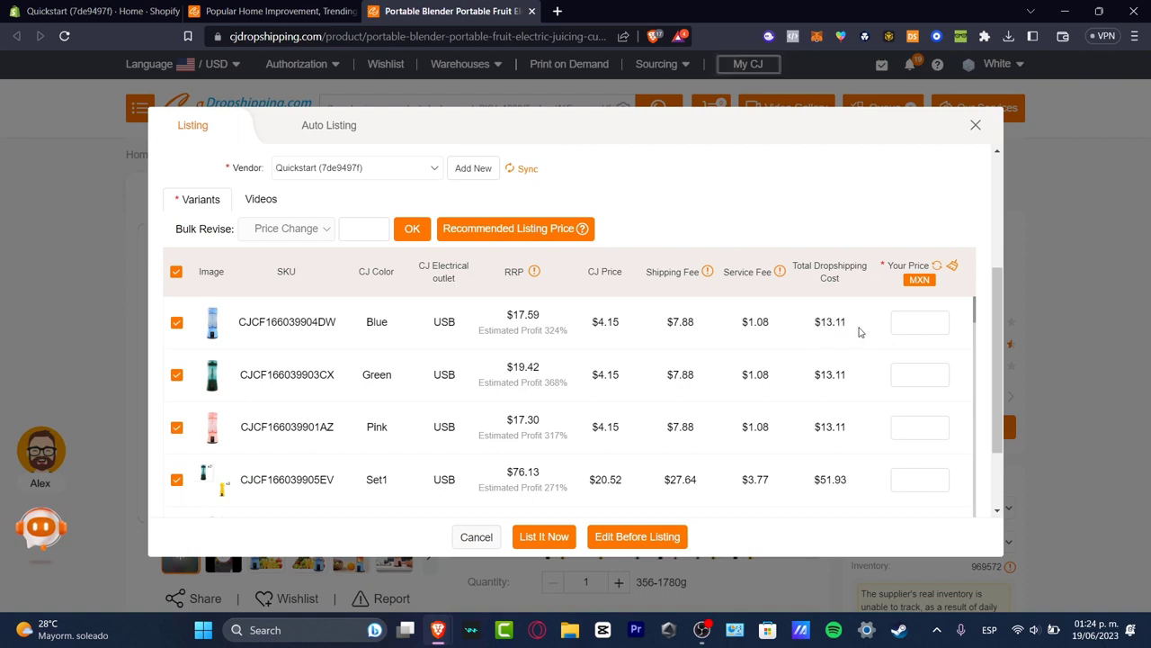
drag(859, 332, 816, 329)
Fill every variant with its recommended MXN price, e.g. 453.52 for Blue.
click(918, 321)
click(518, 234)
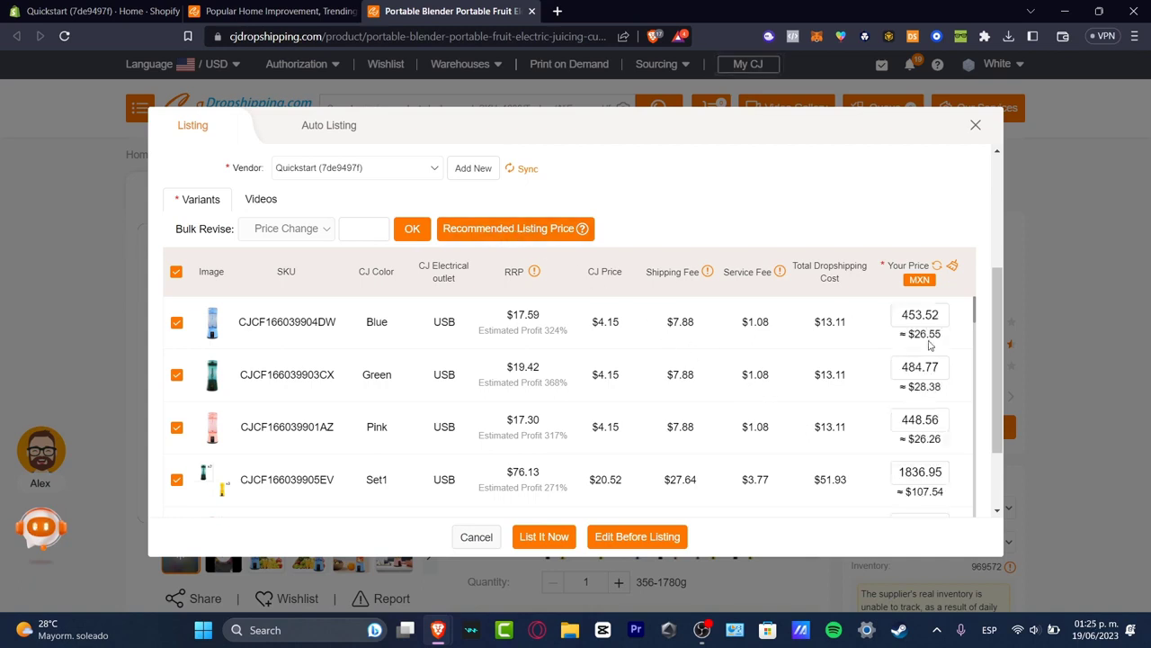
scroll(935, 355, down, 20)
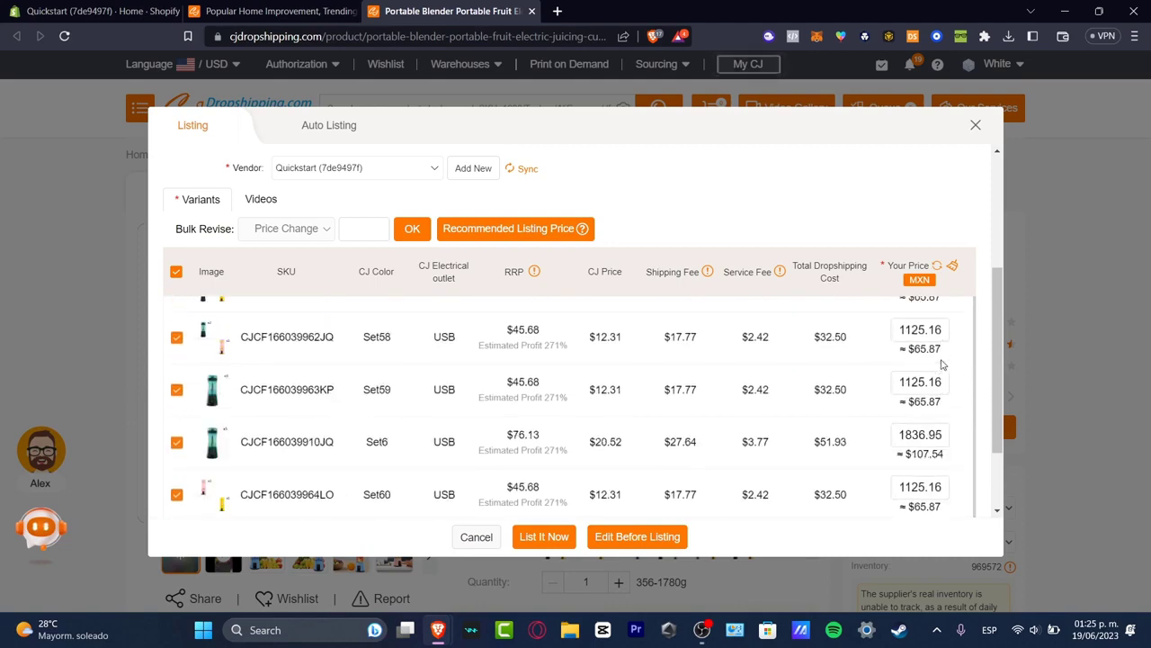
scroll(943, 363, down, 8)
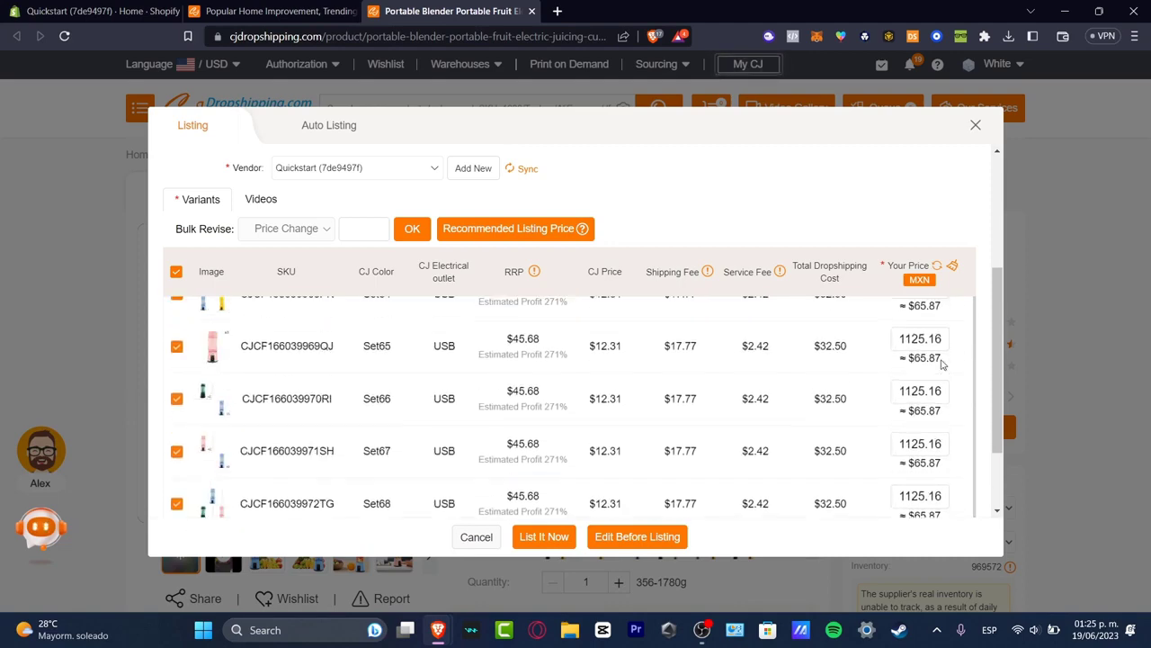
List the blender and all its priced variants with List It Now.
click(565, 542)
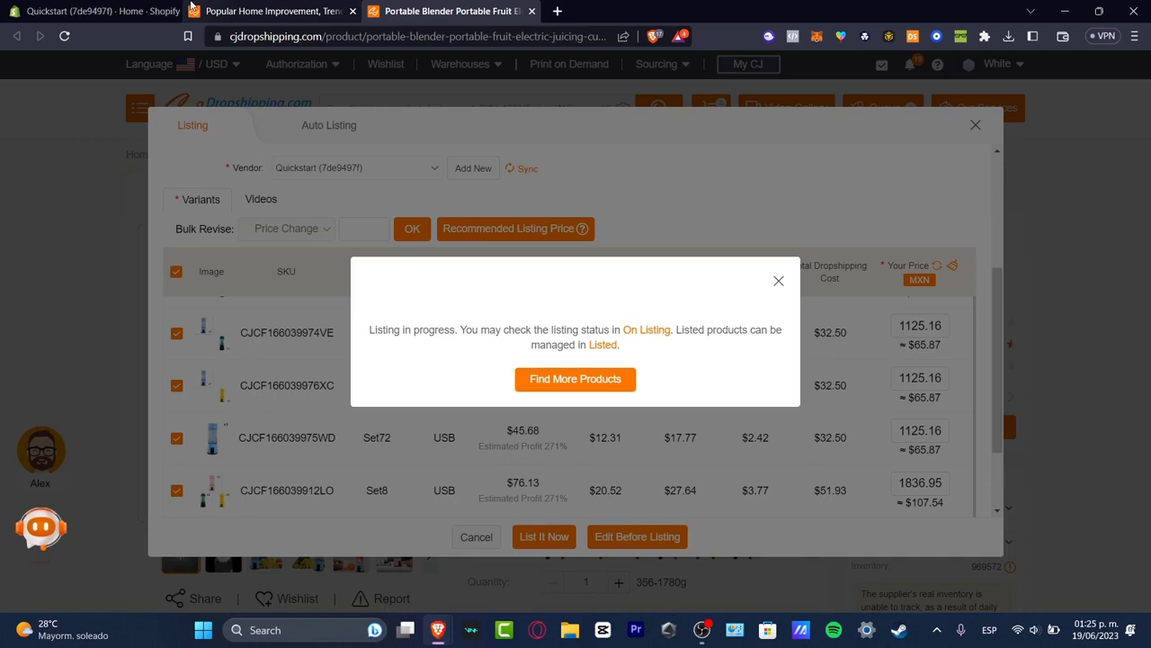
In the Shopify admin Products list, find the Portable Blender: Active, 969,572 in stock, 76 variants.
click(139, 6)
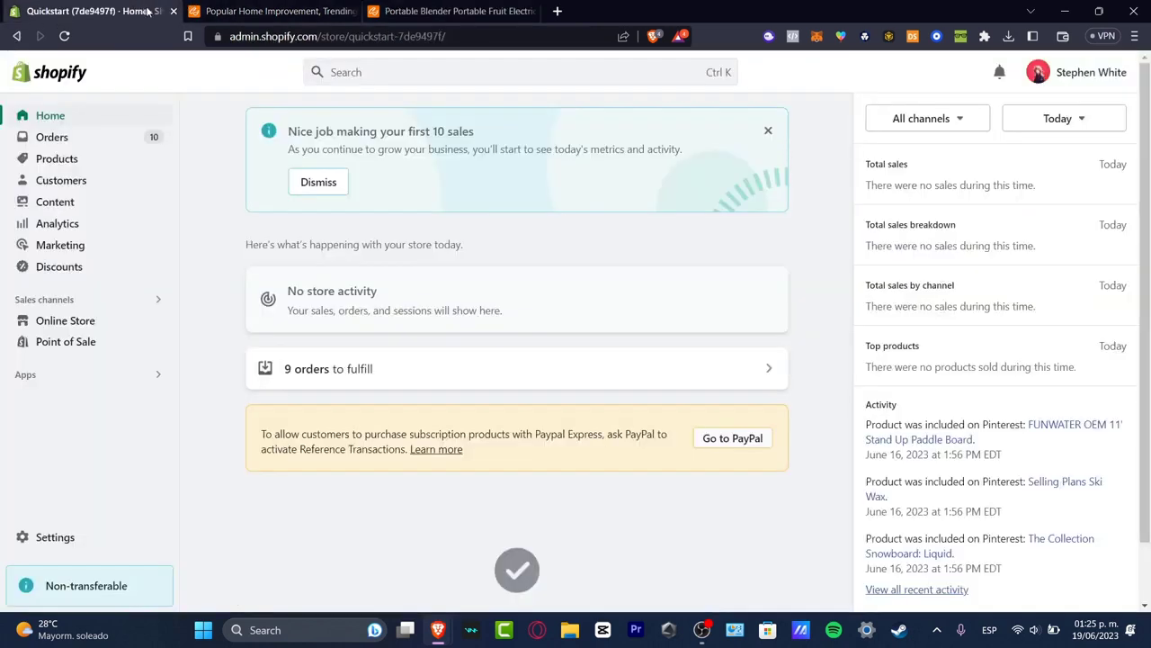
click(67, 161)
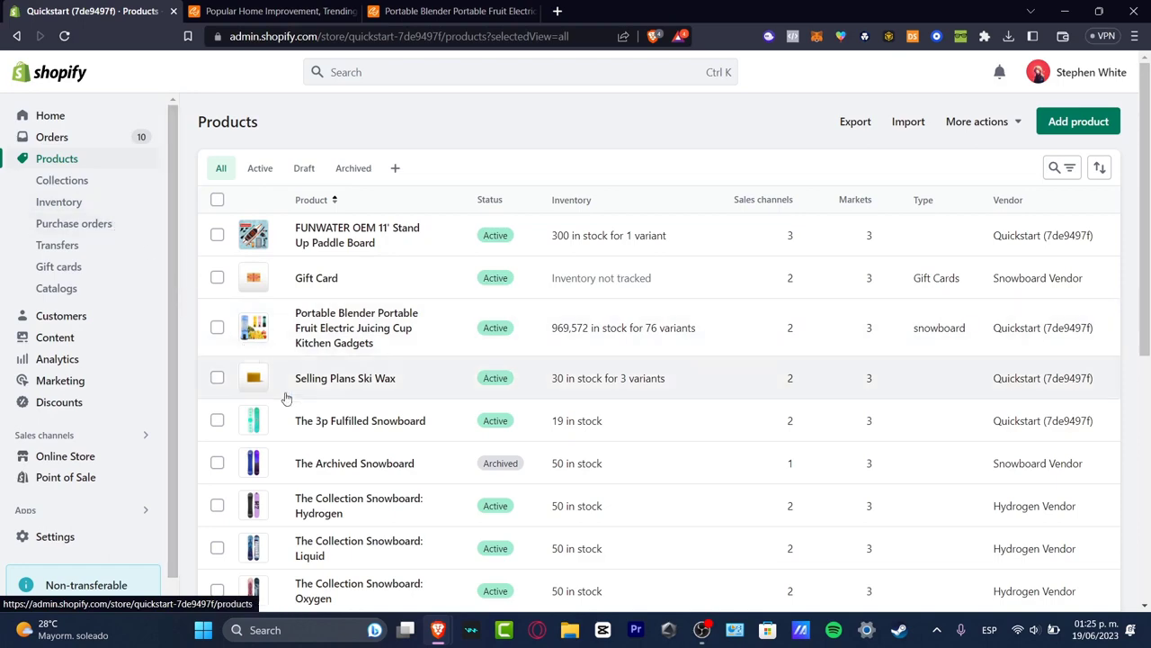
scroll(351, 455, down, 5)
scroll(351, 453, up, 5)
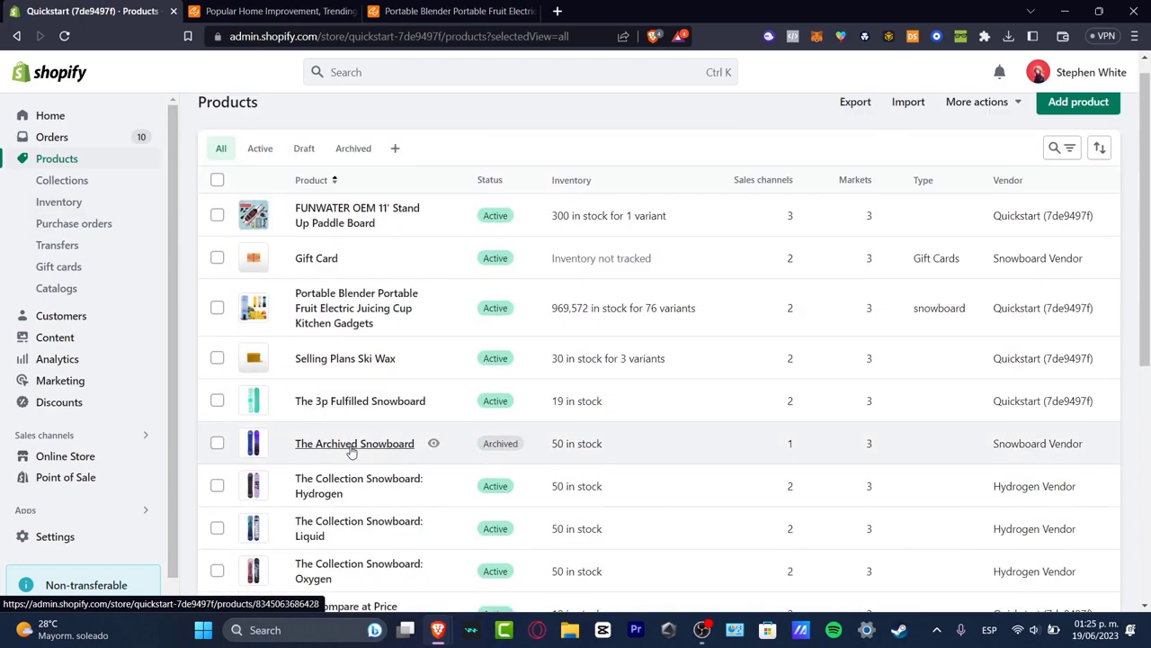
scroll(350, 452, up, 1)
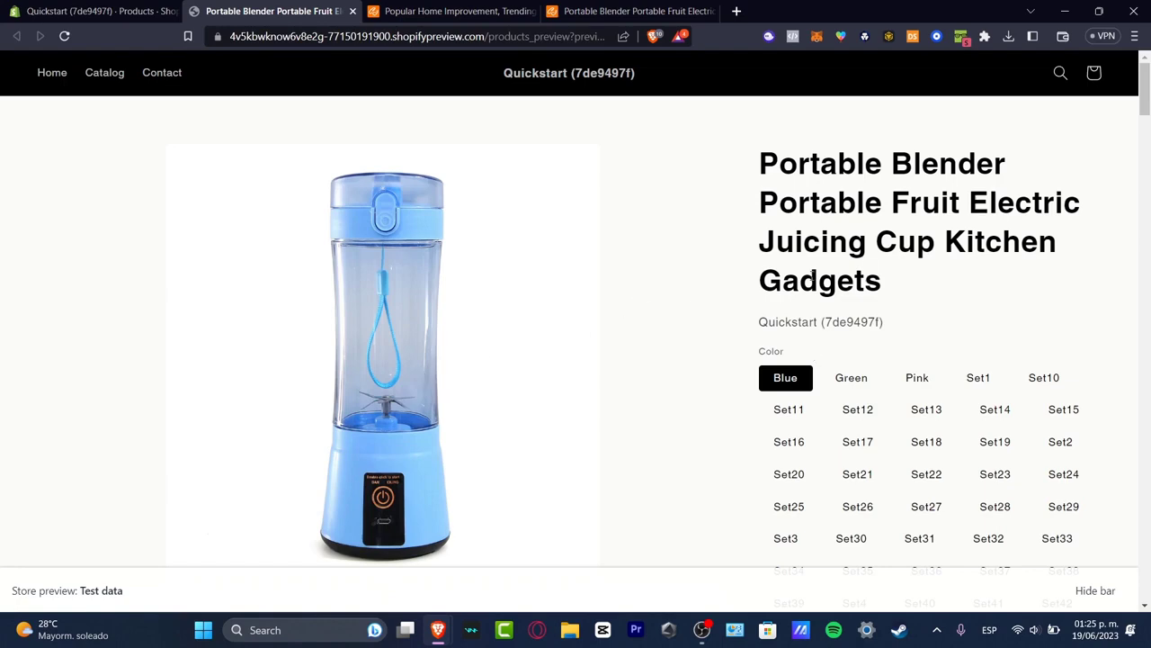
Scroll the storefront preview to review the $ 453.52 price, Blue/Green/Pink/Set colours and description.
scroll(866, 392, down, 15)
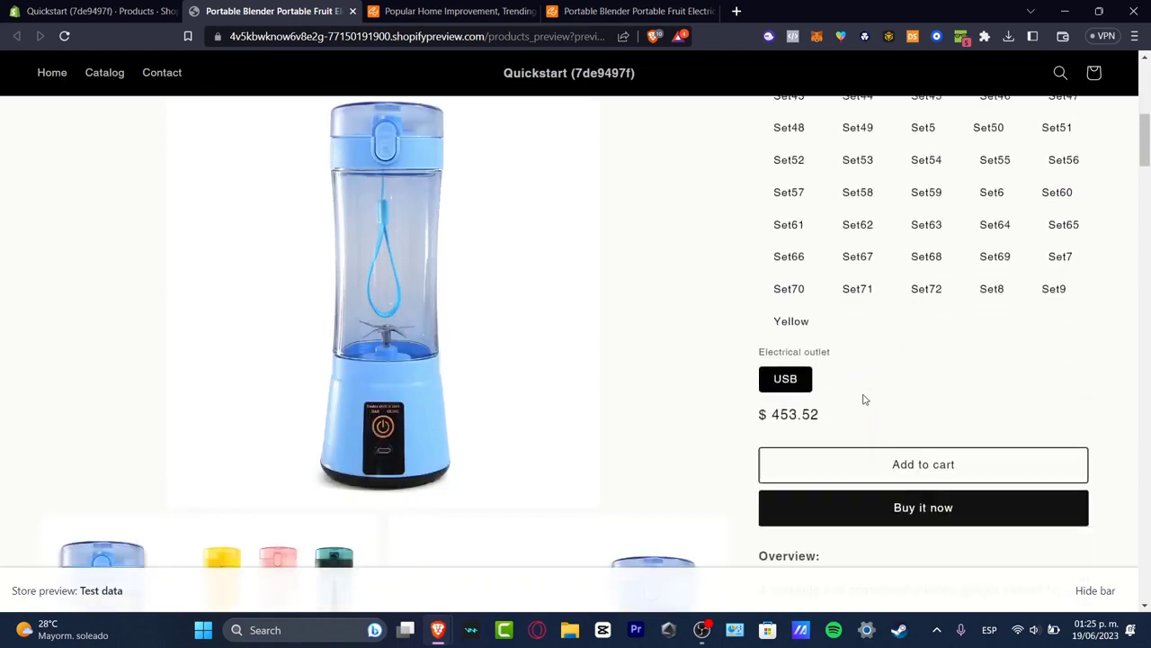
scroll(859, 401, up, 5)
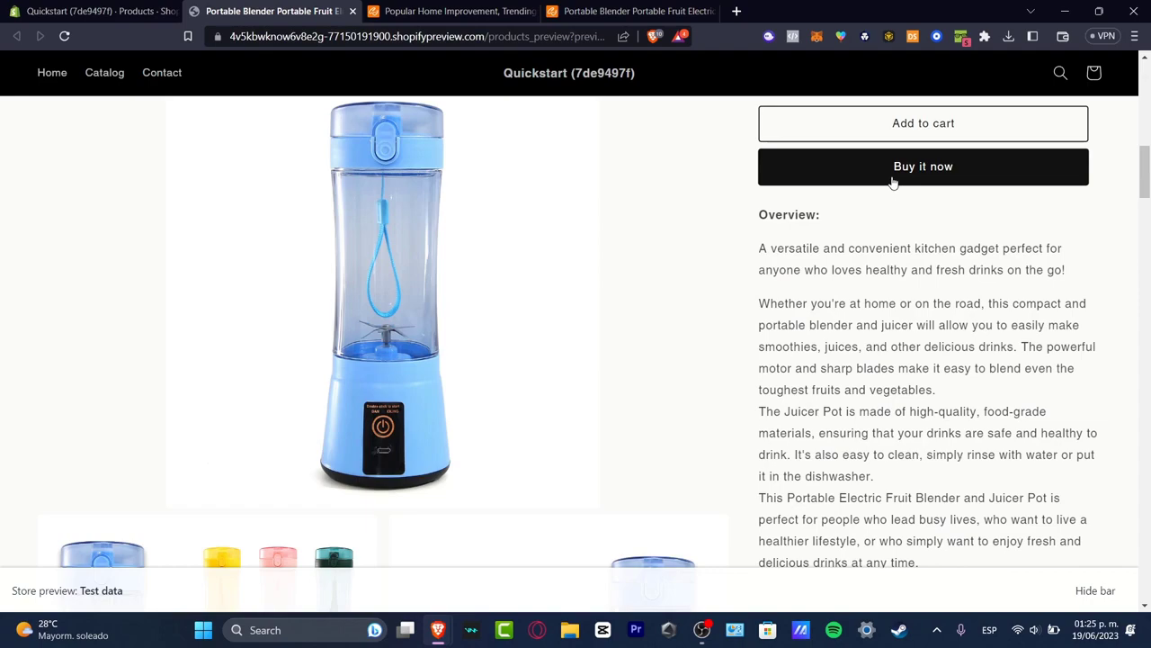
scroll(945, 276, down, 10)
scroll(942, 280, down, 15)
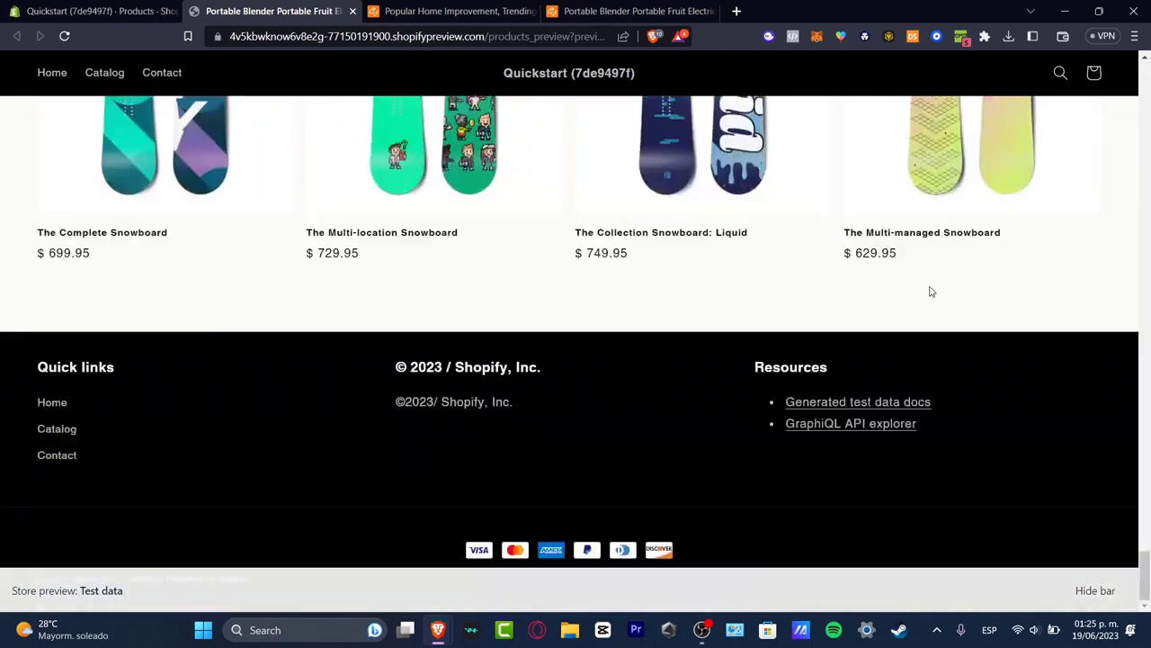
scroll(931, 290, up, 3)
scroll(931, 291, down, 3)
scroll(929, 290, up, 20)
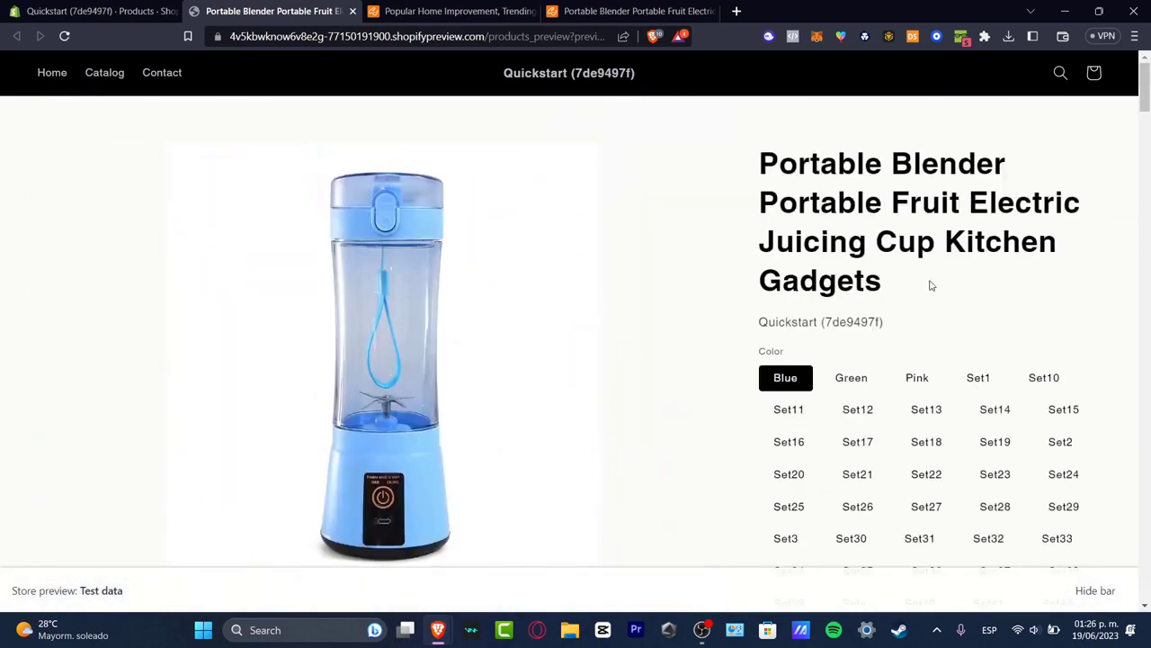
click(481, 10)
click(591, 10)
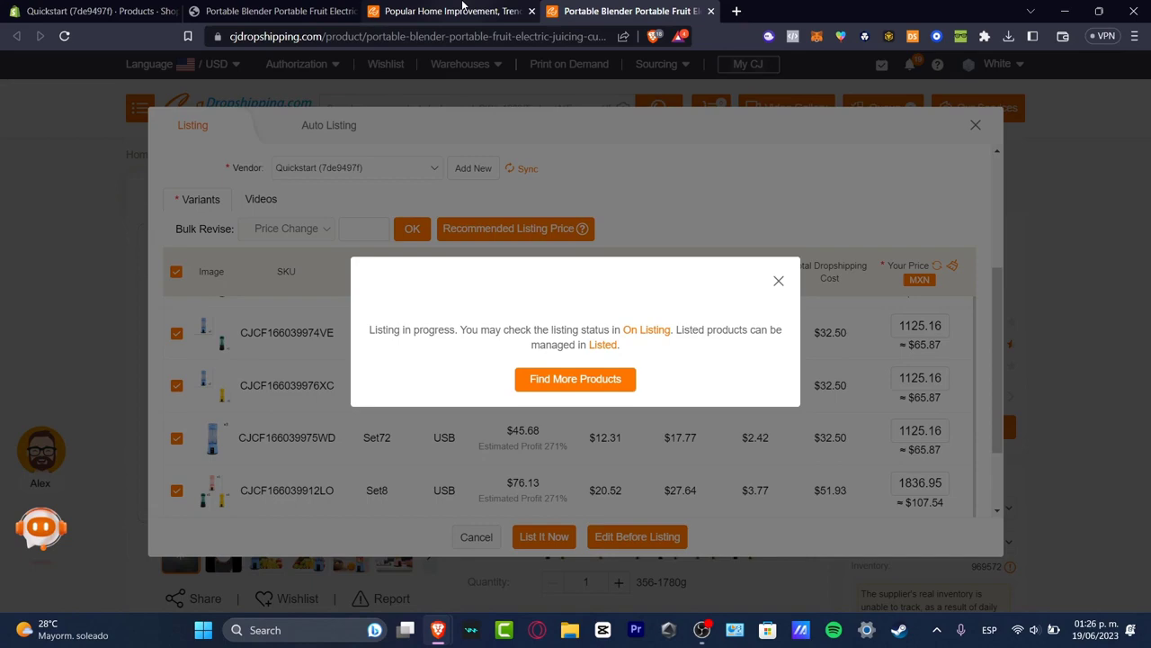
click(463, 10)
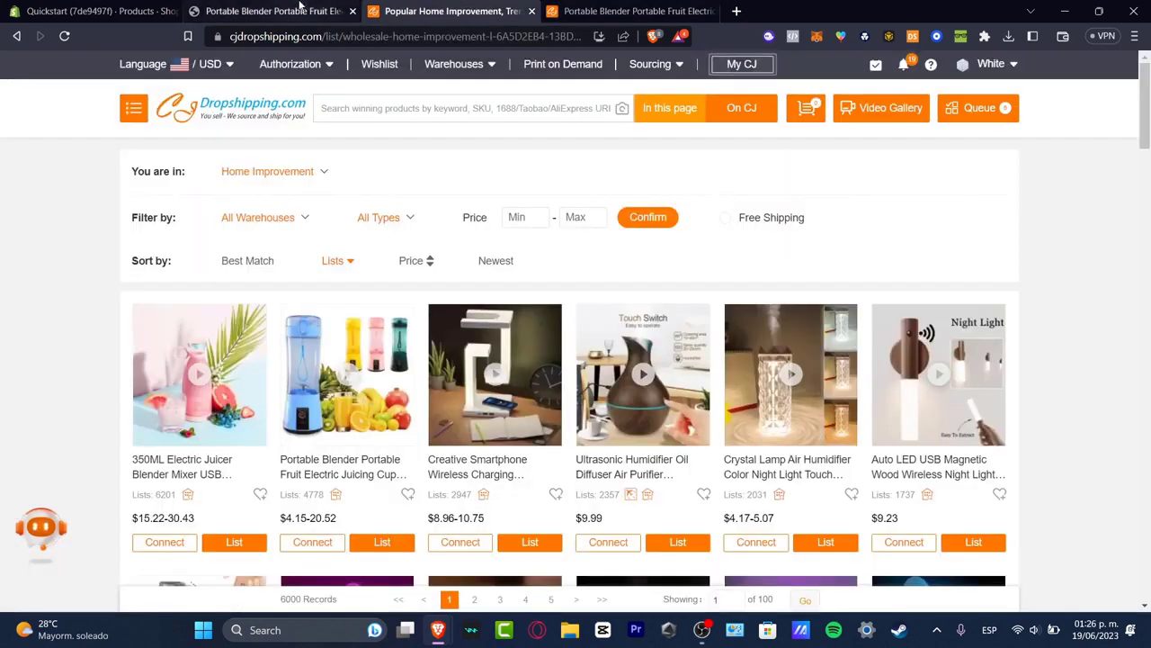
click(299, 10)
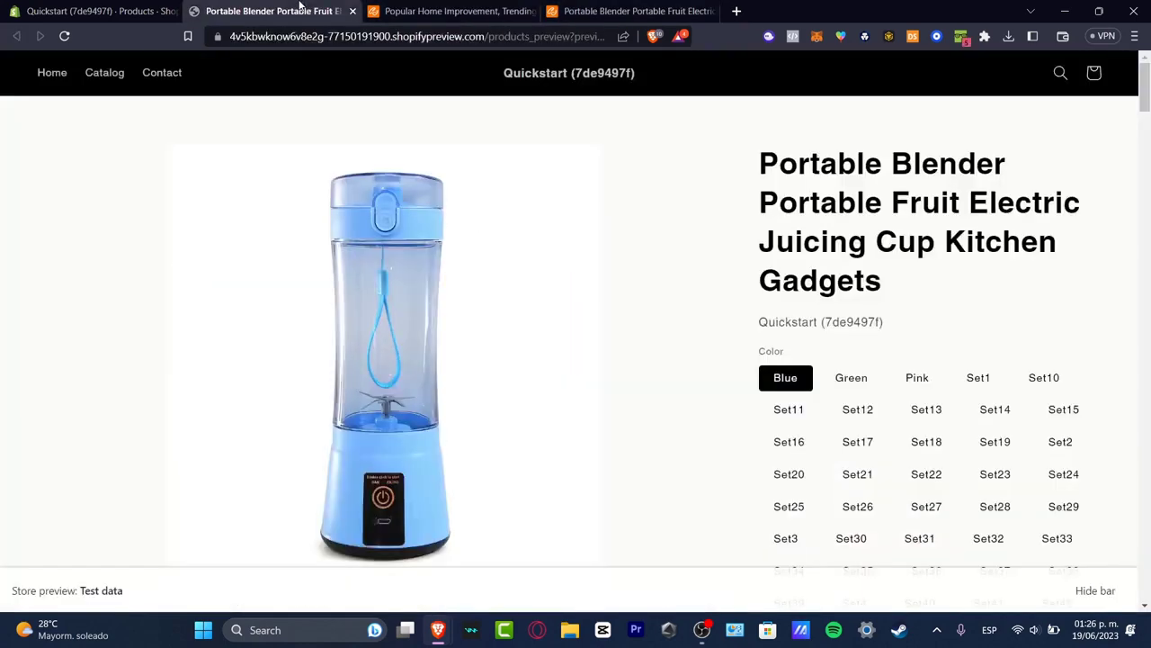